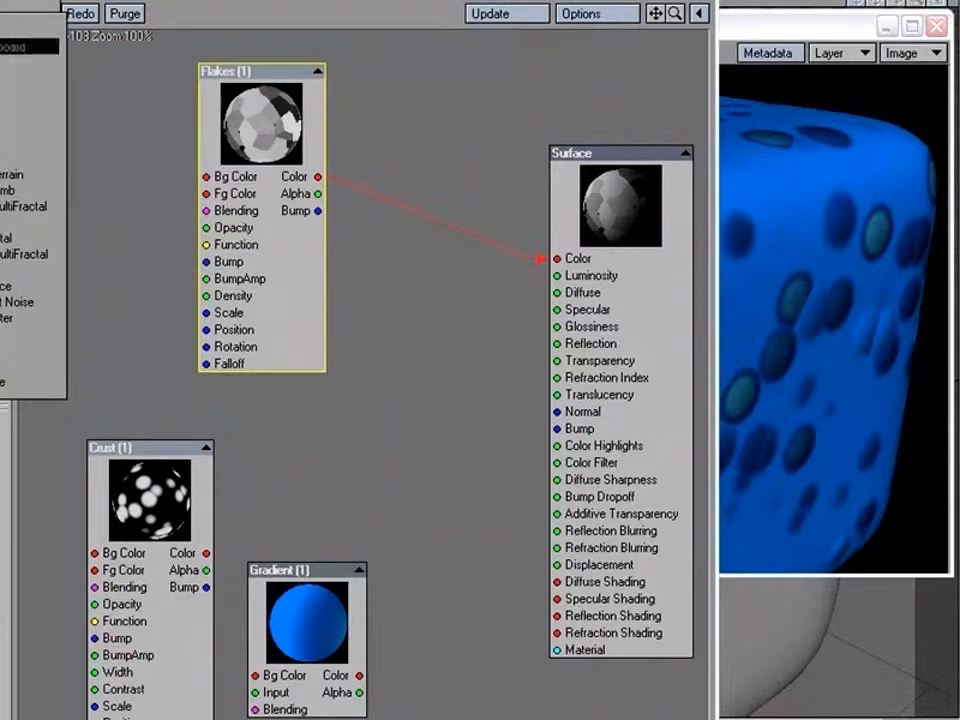
Add a Veins texture node below the Flakes node and connect its Bump output to the Surface Bump input
click(5, 334)
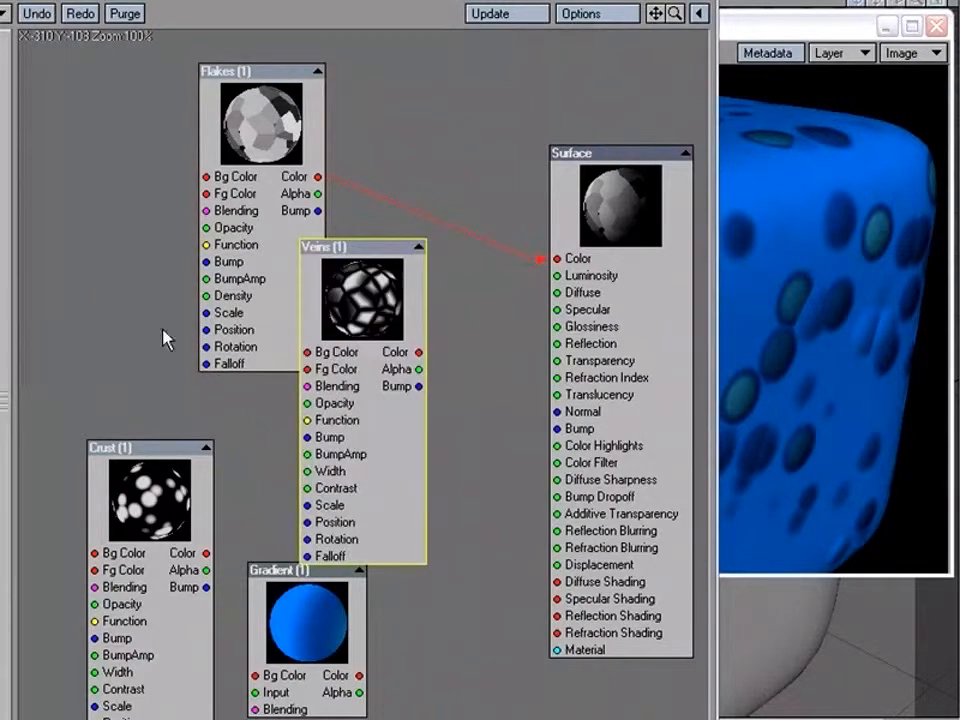
drag(380, 291, 380, 308)
drag(275, 211, 241, 181)
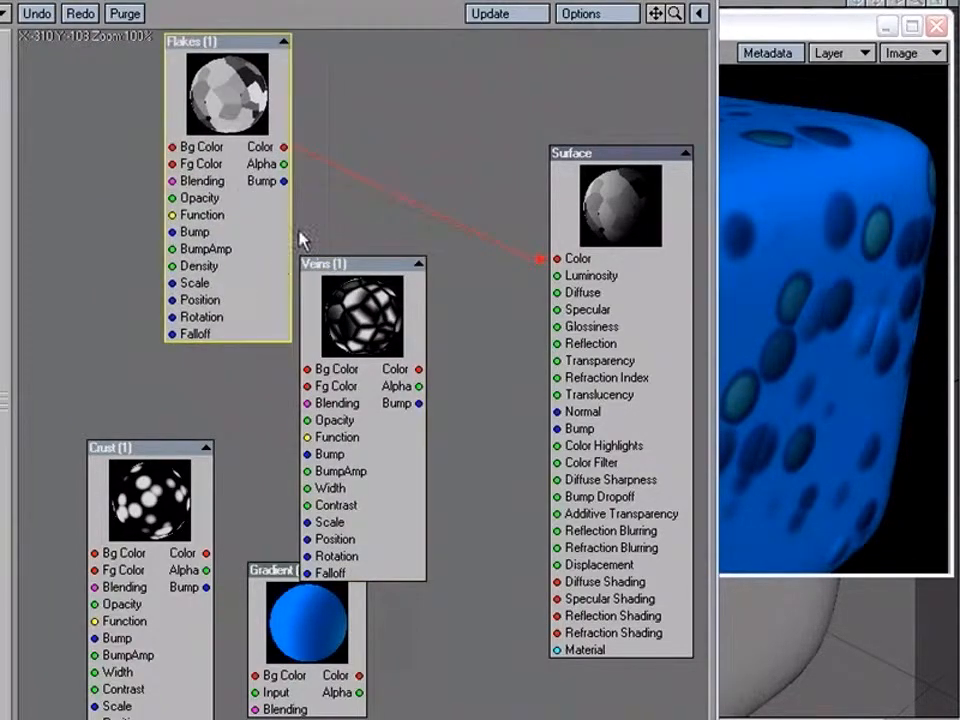
drag(401, 340, 392, 365)
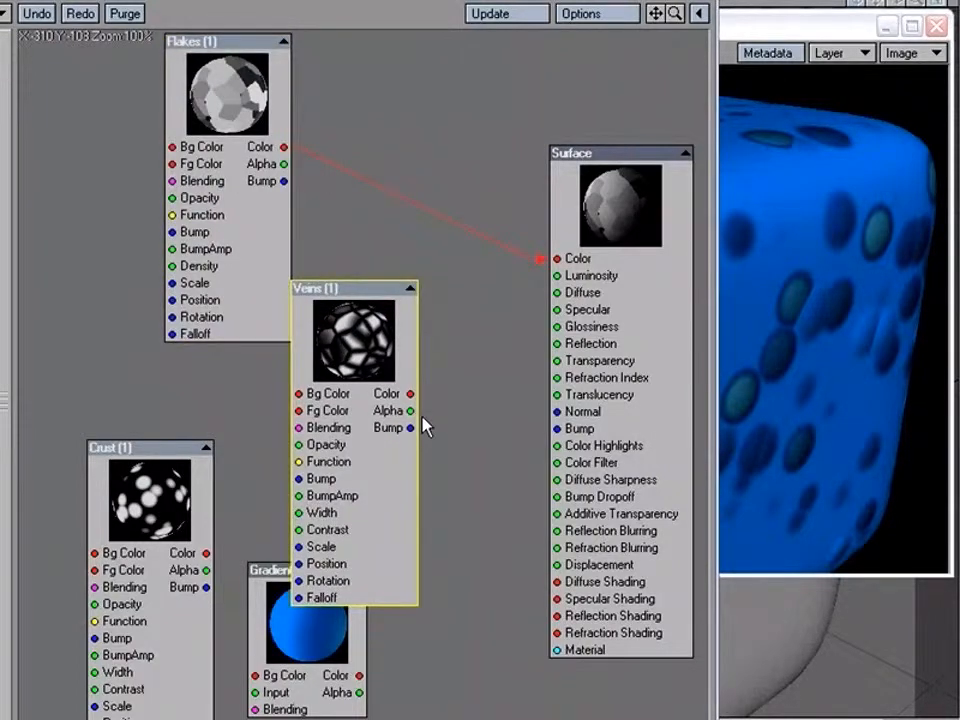
drag(410, 428, 559, 430)
Space out the Veins, Gradient and Crust nodes, collapsing Crust and Gradient and moving them clear of the active network
drag(355, 340, 421, 352)
drag(295, 597, 253, 611)
drag(158, 501, 118, 533)
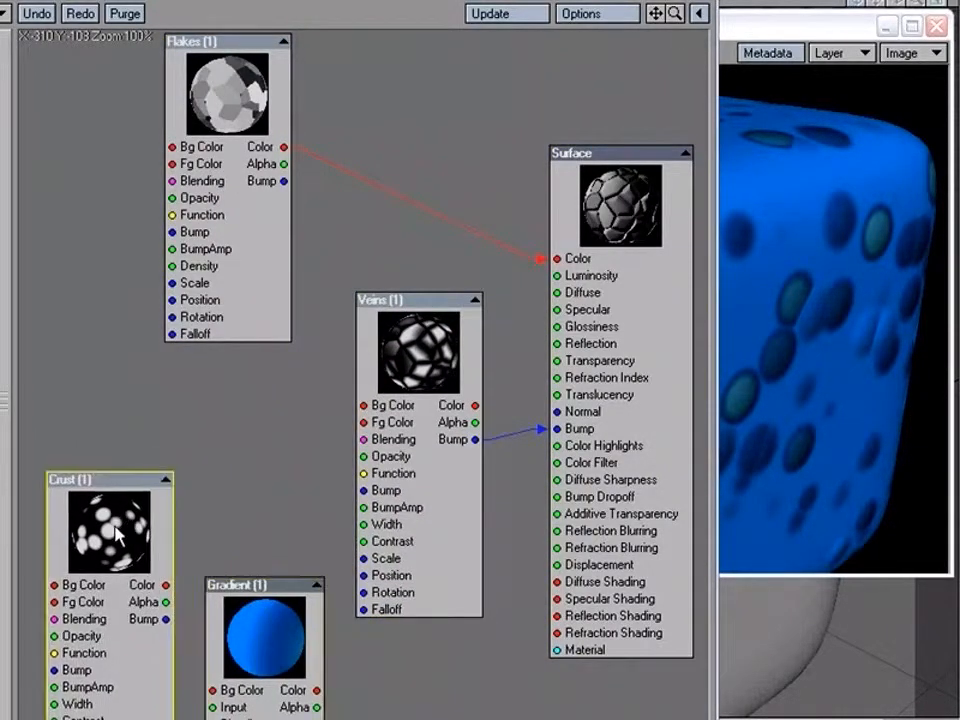
click(166, 481)
click(317, 585)
drag(311, 588, 273, 645)
drag(137, 553, 108, 661)
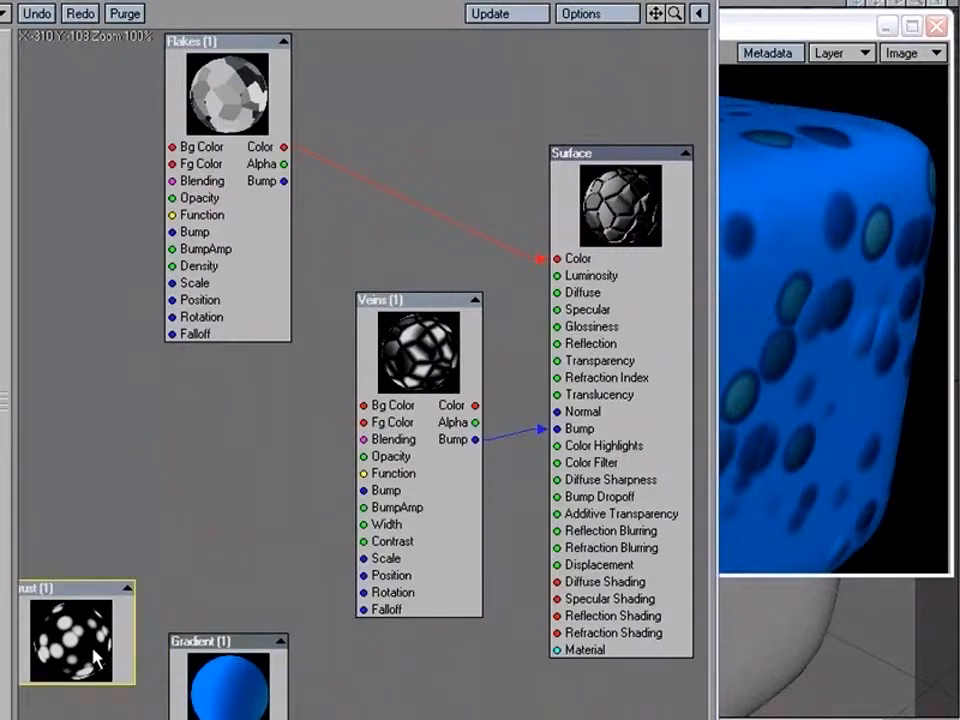
Render the current frame to check the Flakes color combined with the Veins bump
click(775, 428)
key(F9)
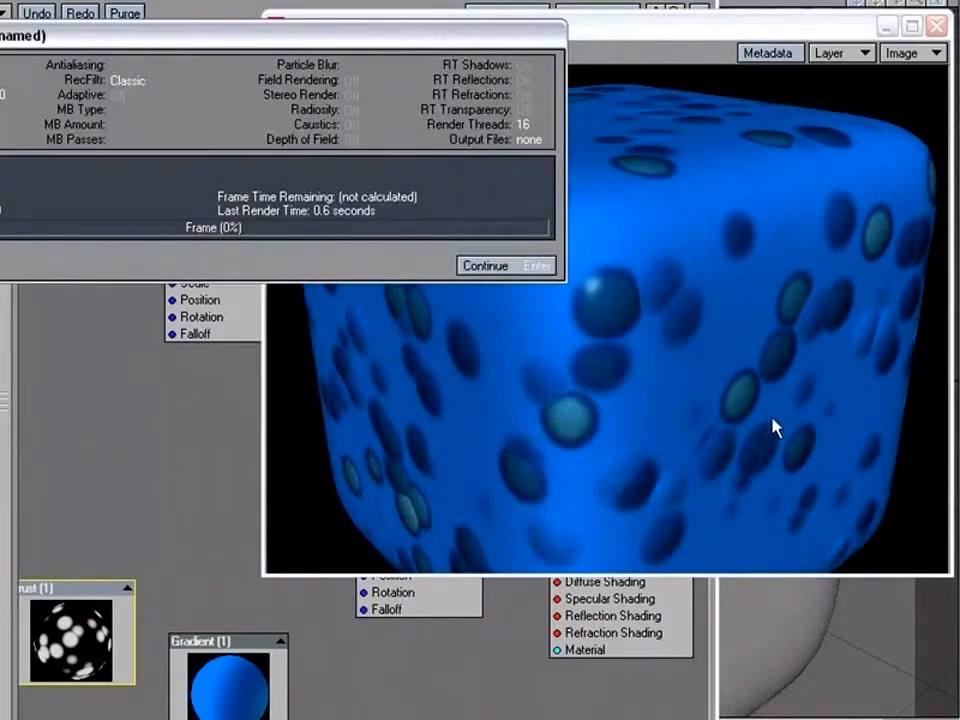
click(530, 266)
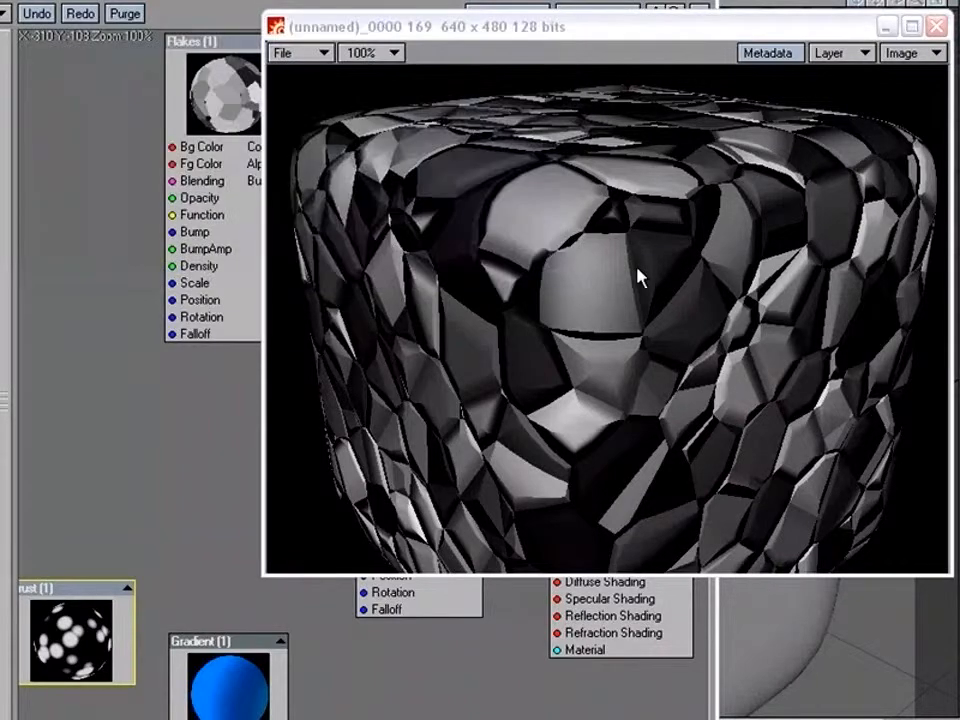
Disconnect Flakes from the Surface Color input and render the frame with only the Veins bump
click(200, 150)
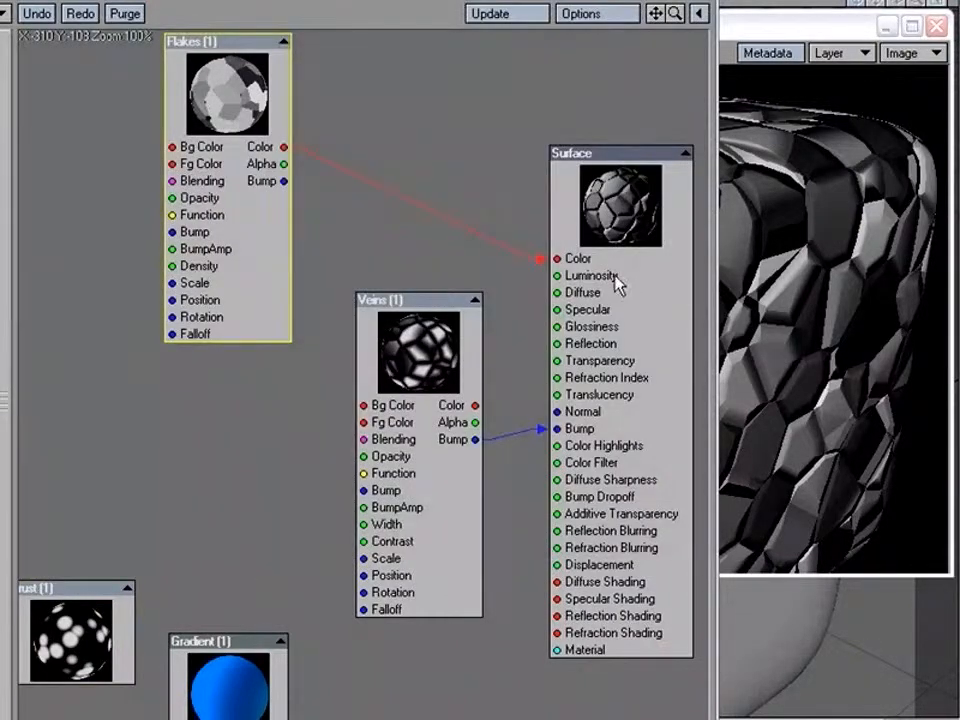
drag(541, 263, 543, 262)
key(F9)
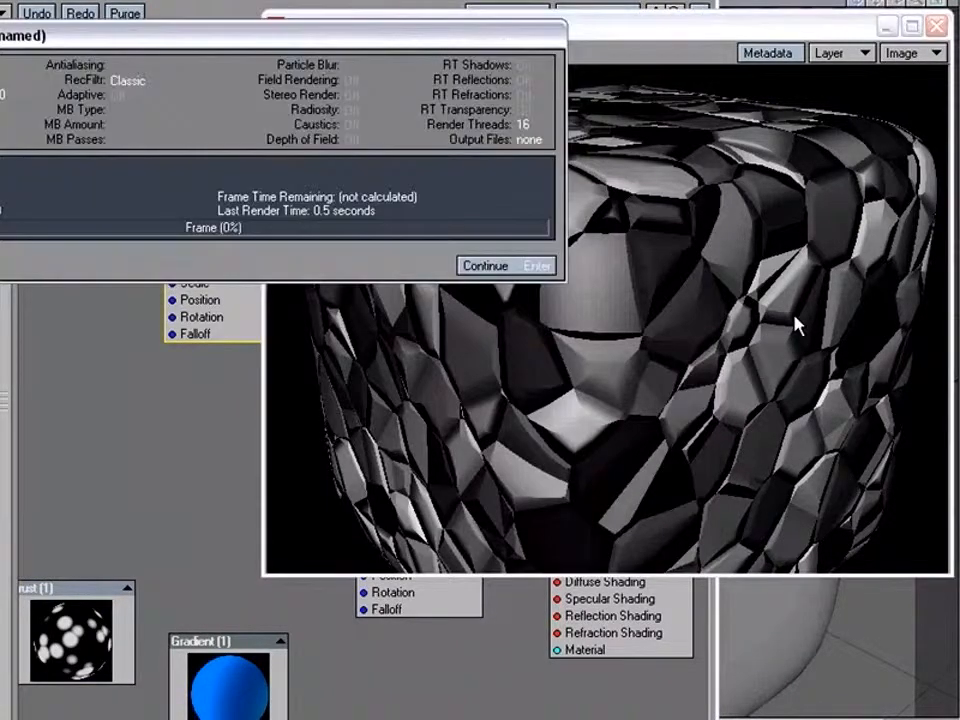
click(485, 266)
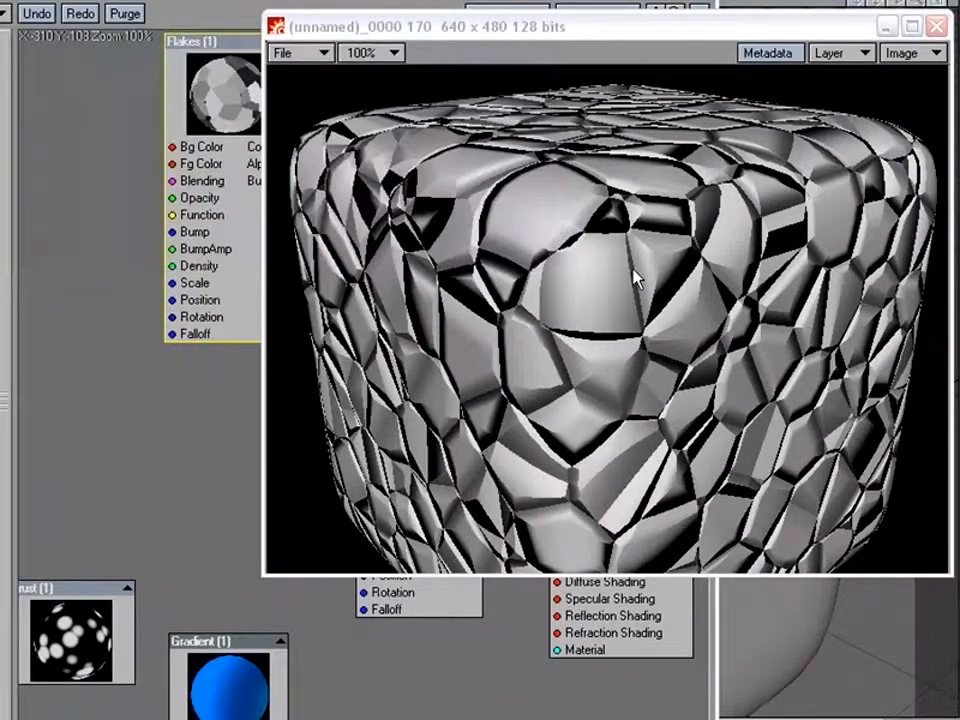
Reconnect the Flakes Color output to the Surface Color input and render the frame again
click(172, 78)
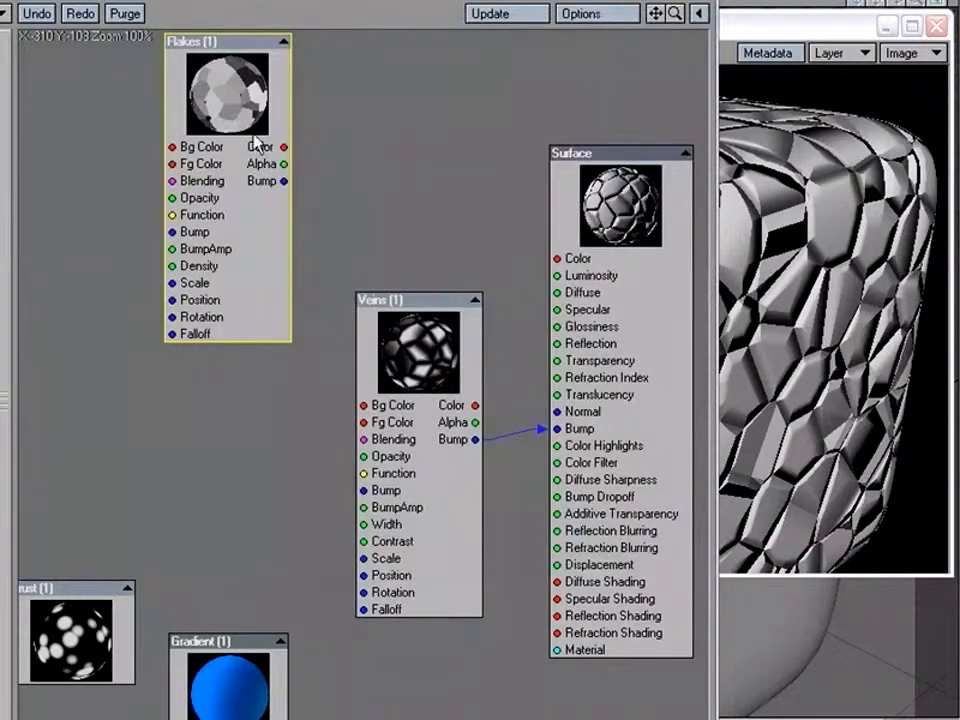
drag(284, 157, 560, 260)
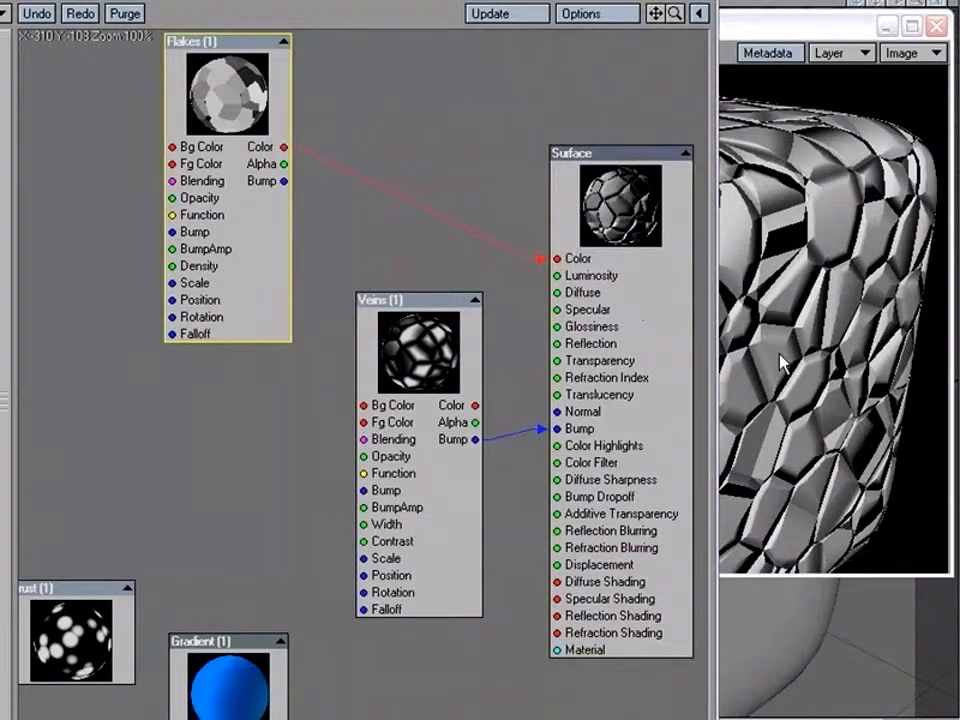
click(782, 362)
key(F9)
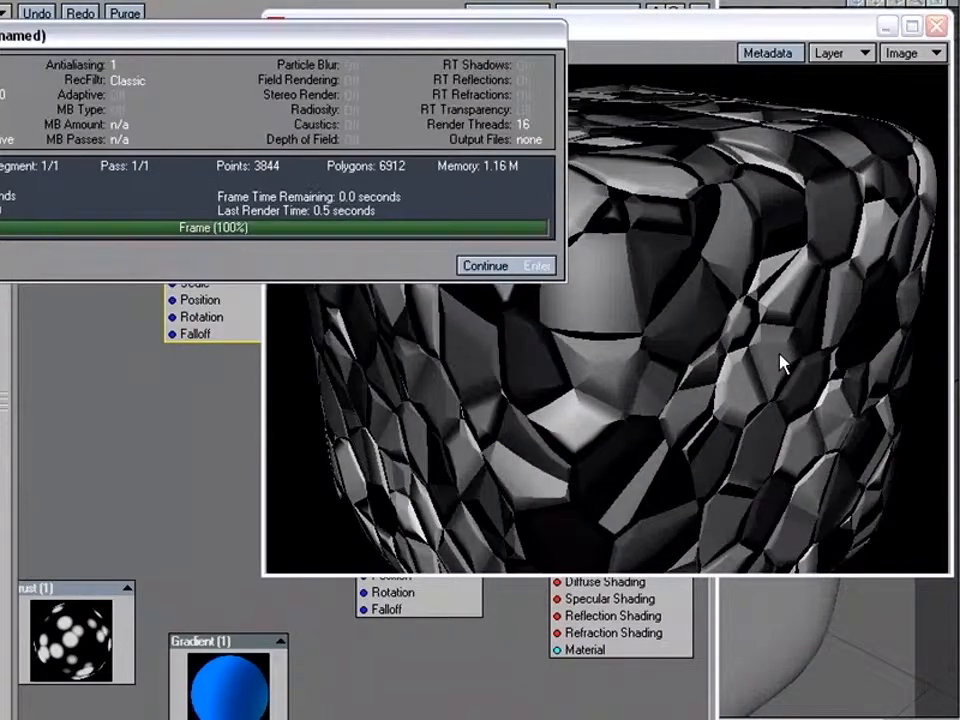
click(531, 268)
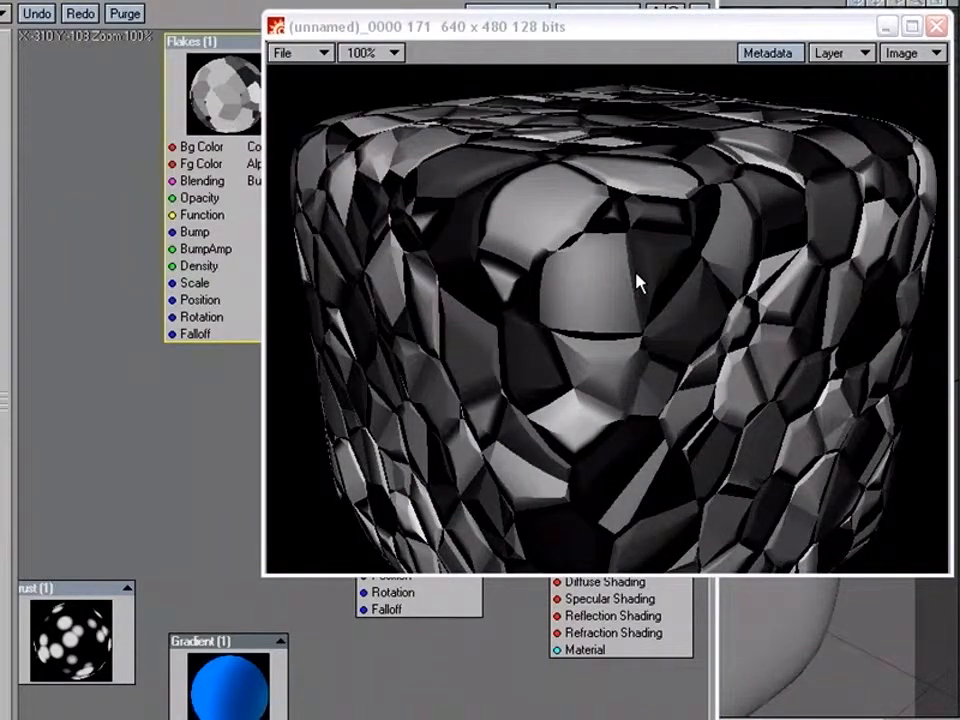
Set the Veins node's Width to 50% and its Bump Amplitude to 50%
click(231, 214)
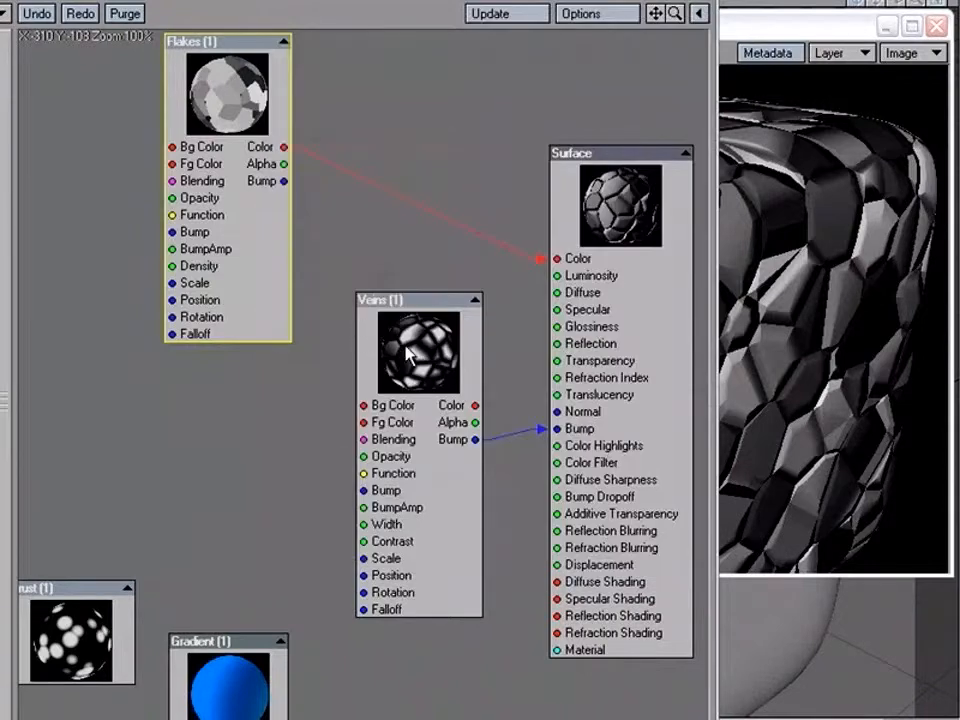
double_click(418, 368)
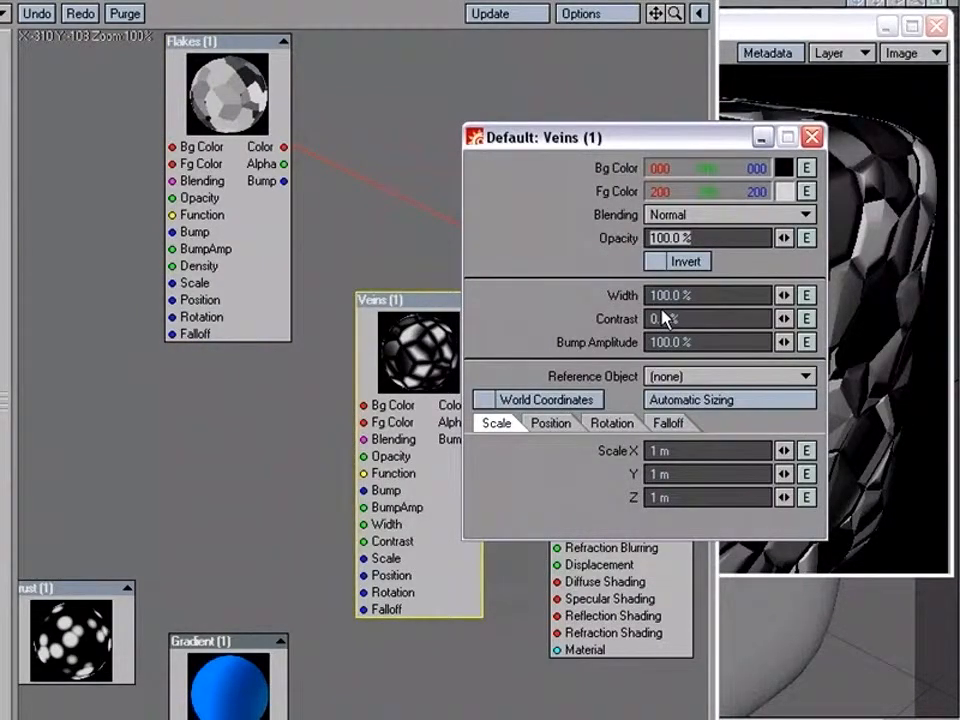
click(690, 295)
text(50)
key(Tab)
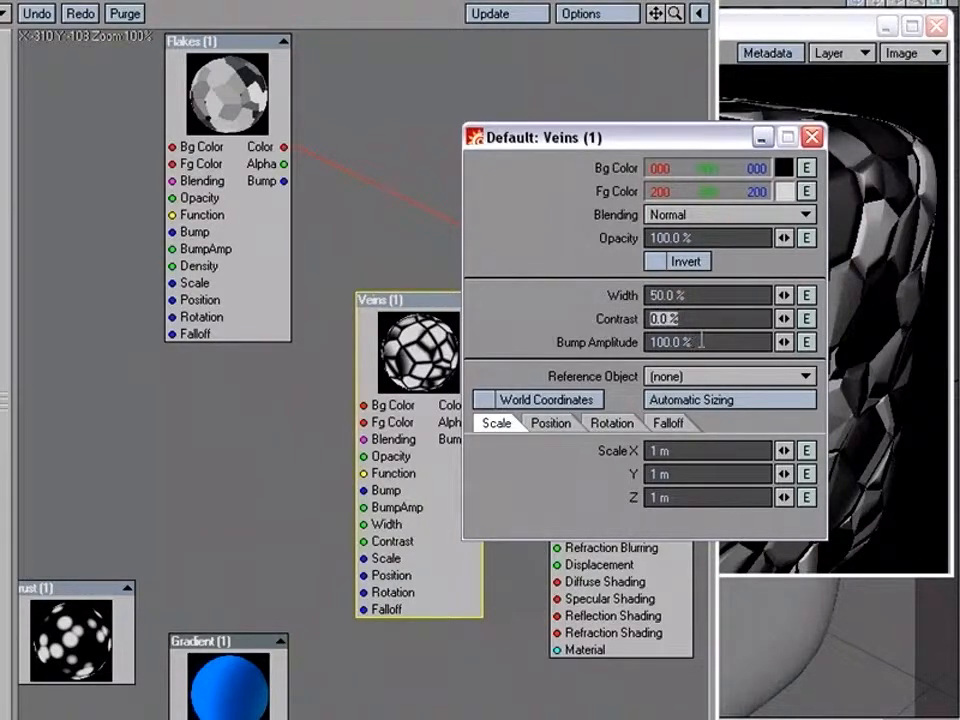
key(Tab)
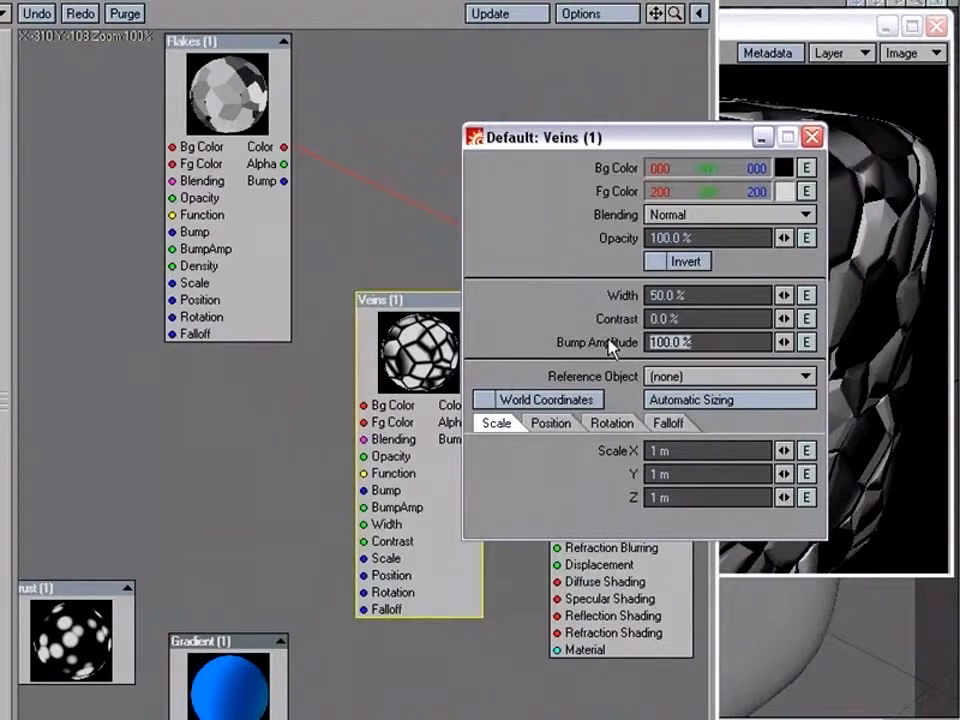
text(50)
key(Tab)
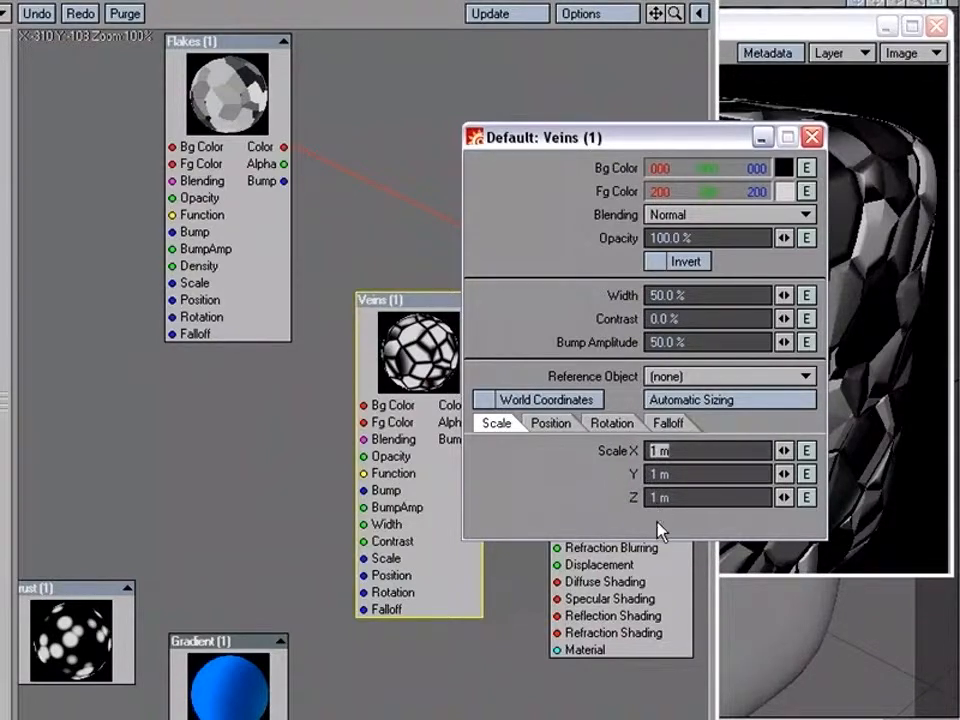
click(812, 137)
Reposition the Flakes and Veins nodes and render the frame with the edited vein settings
drag(417, 356, 377, 348)
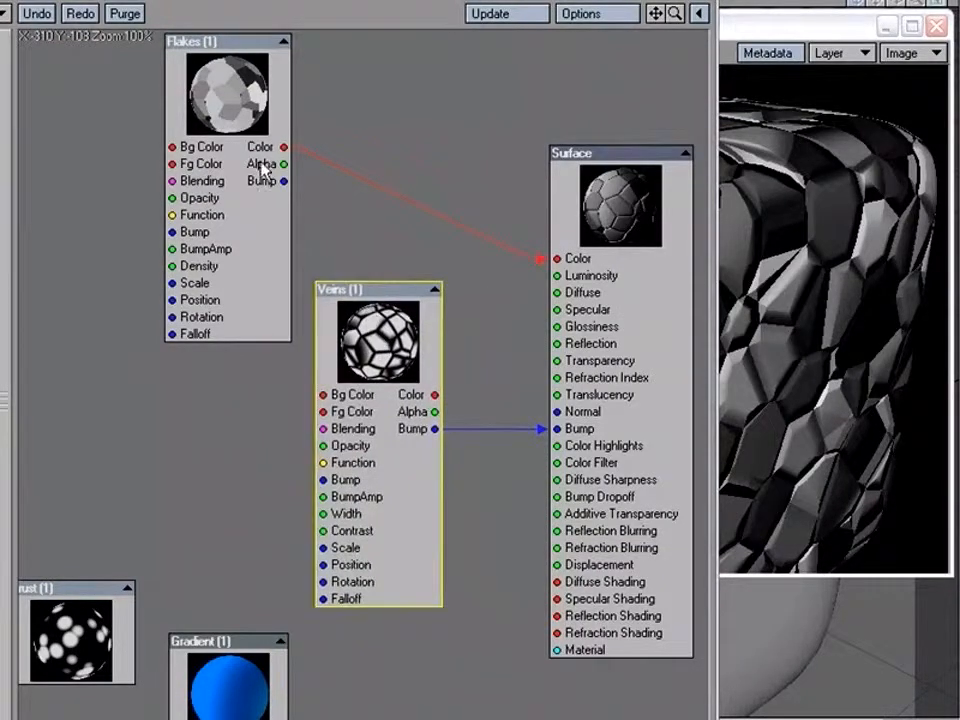
drag(208, 88, 229, 101)
click(368, 329)
drag(370, 339, 364, 355)
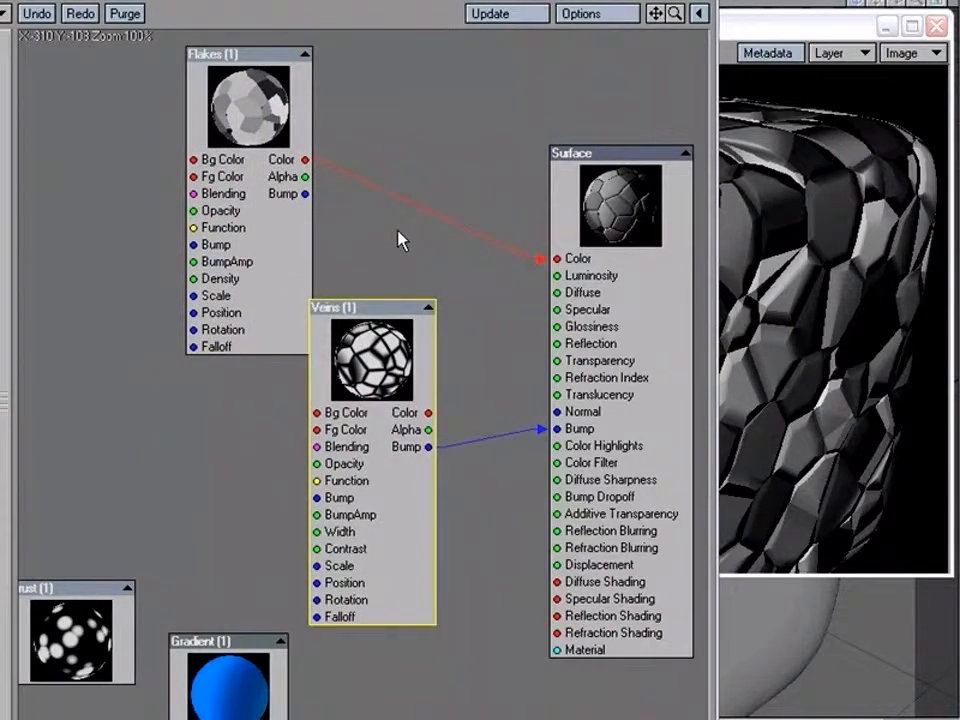
click(755, 391)
key(F9)
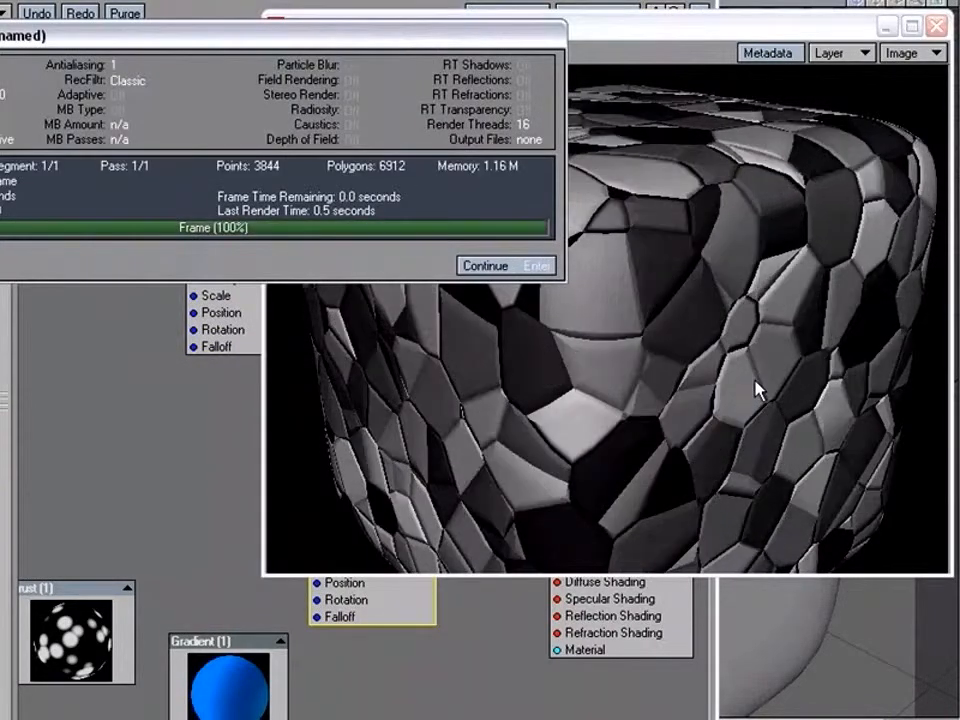
click(522, 268)
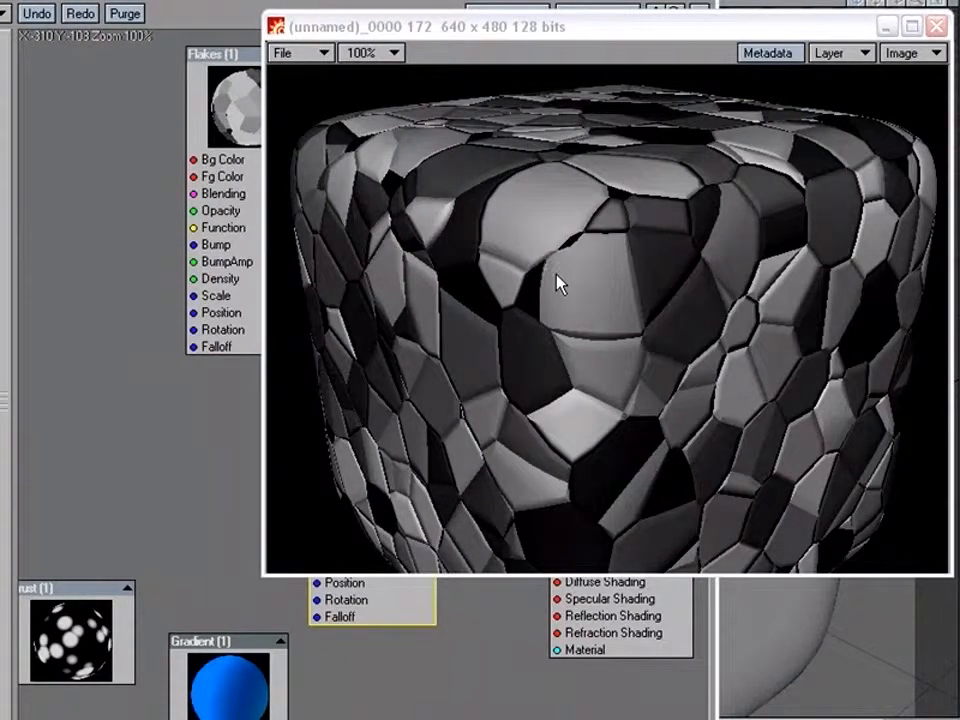
Make room around the Flakes and Veins nodes, add a constant Vector node beside them and view its properties
click(140, 217)
drag(379, 349, 400, 358)
drag(262, 117, 269, 103)
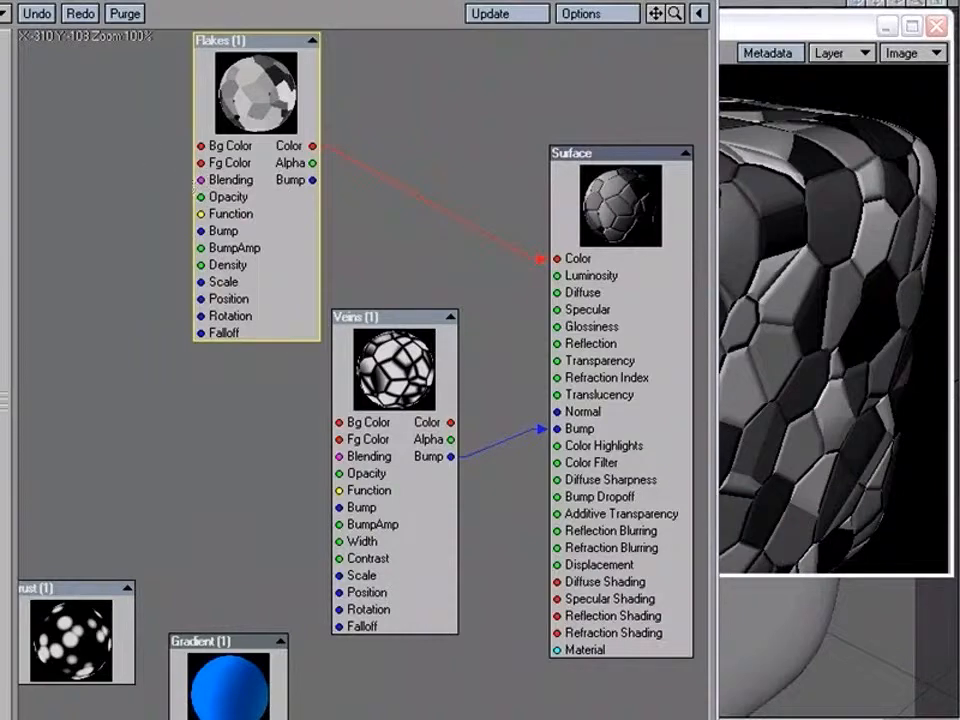
click(2, 13)
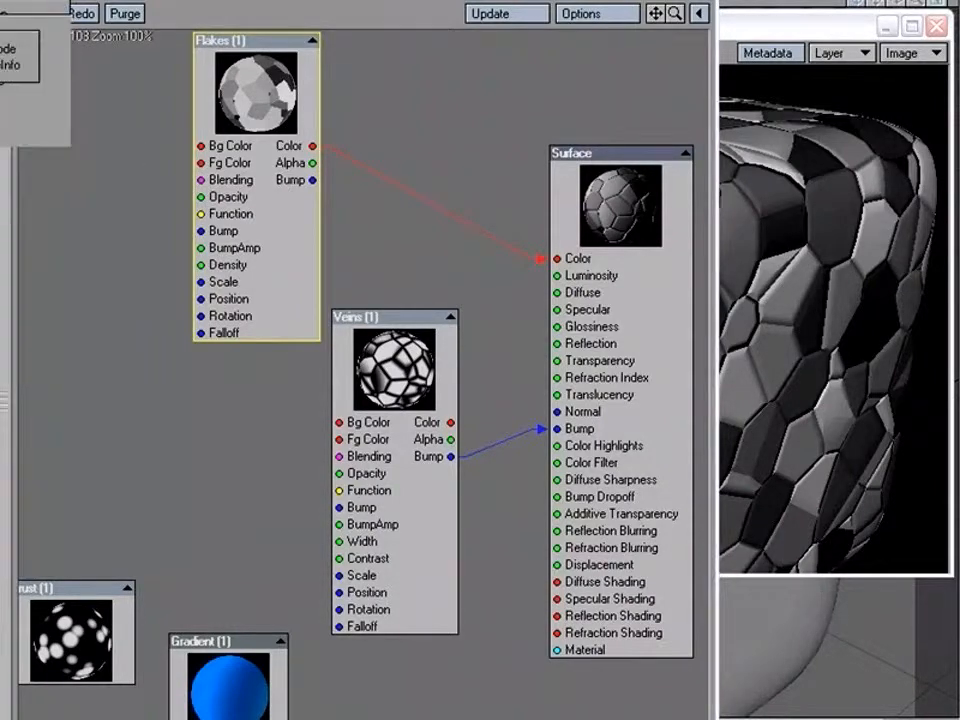
click(4, 148)
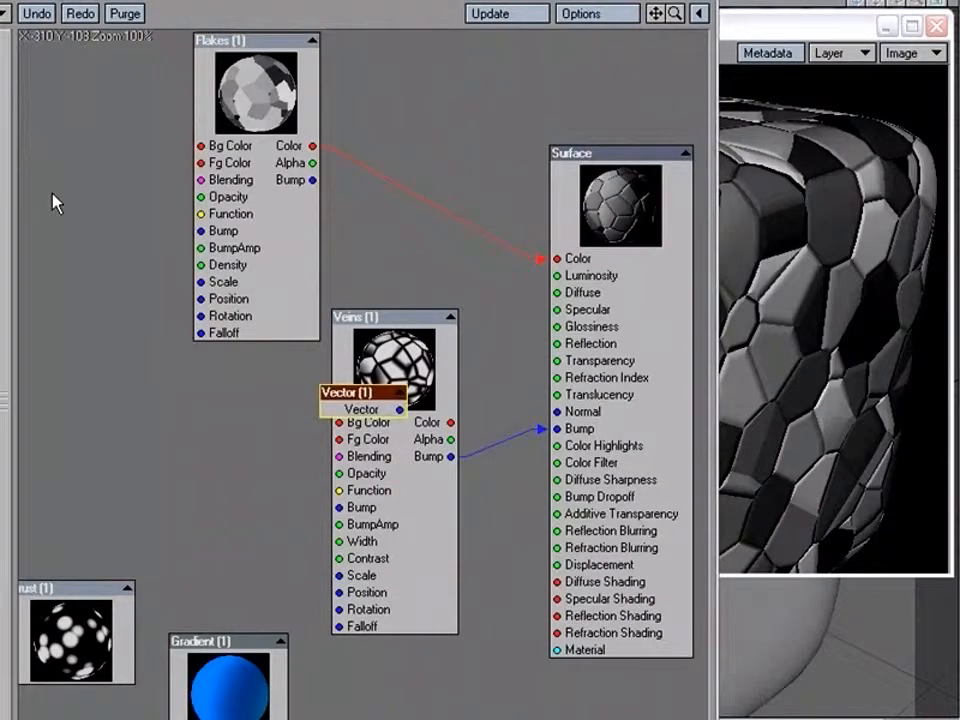
drag(350, 415, 122, 362)
double_click(122, 362)
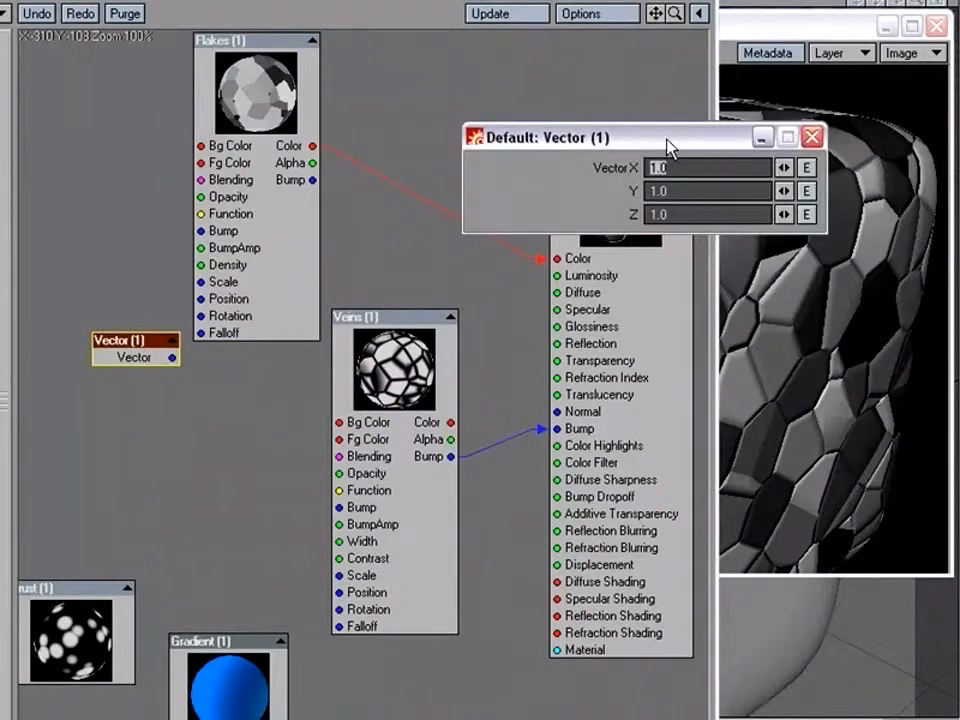
click(811, 136)
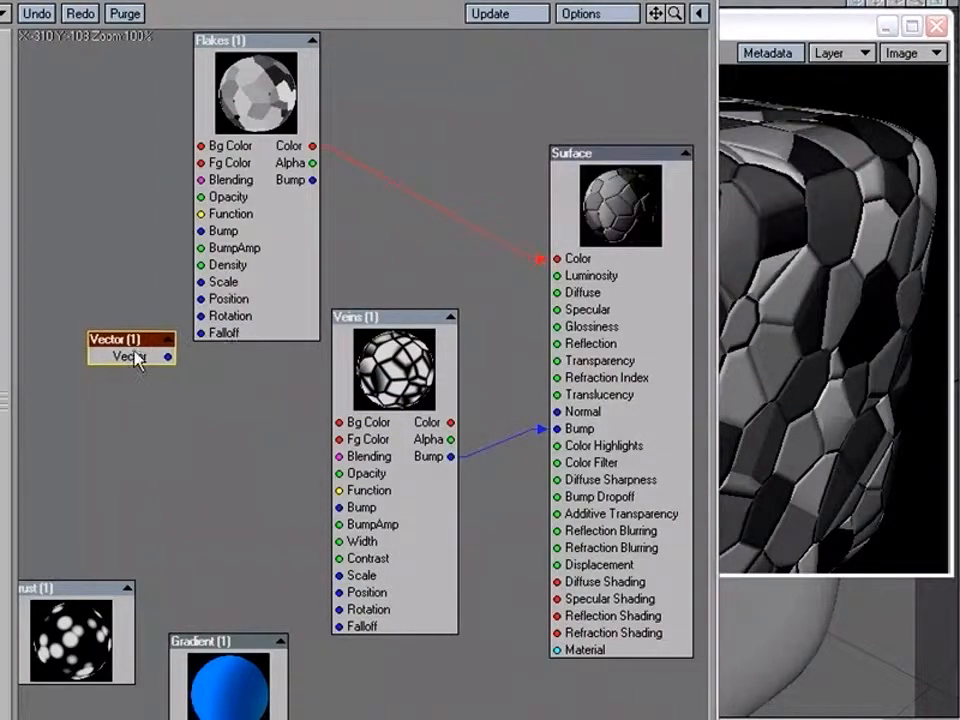
Connect the Vector output to the Scale inputs of both Flakes and Veins, and spread those two nodes apart
drag(137, 358, 200, 282)
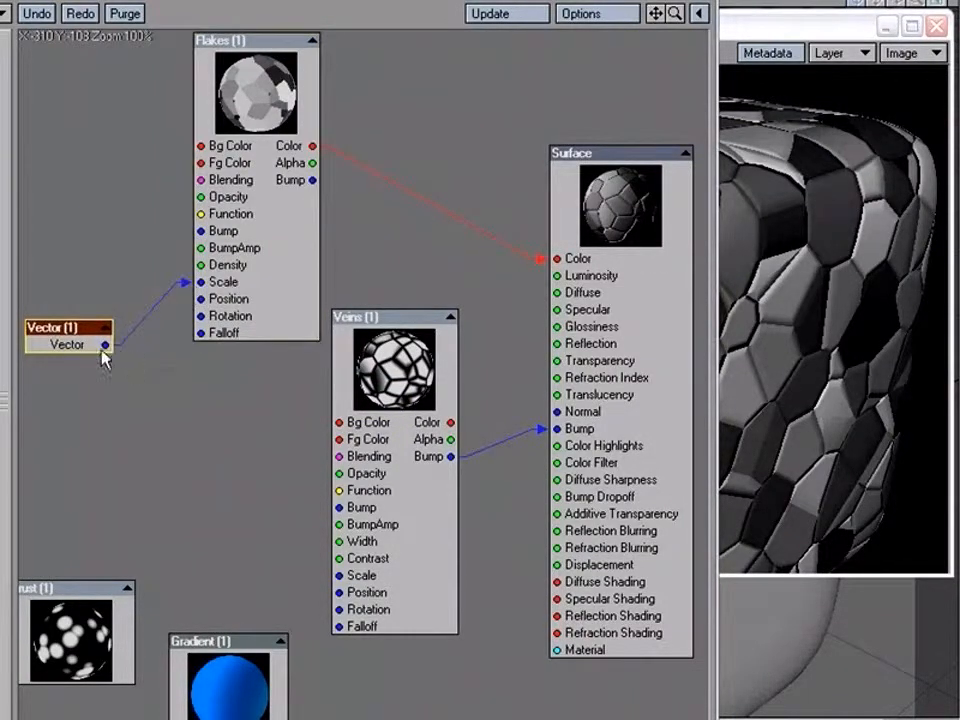
drag(106, 345, 349, 575)
drag(254, 239, 262, 229)
drag(365, 364, 365, 395)
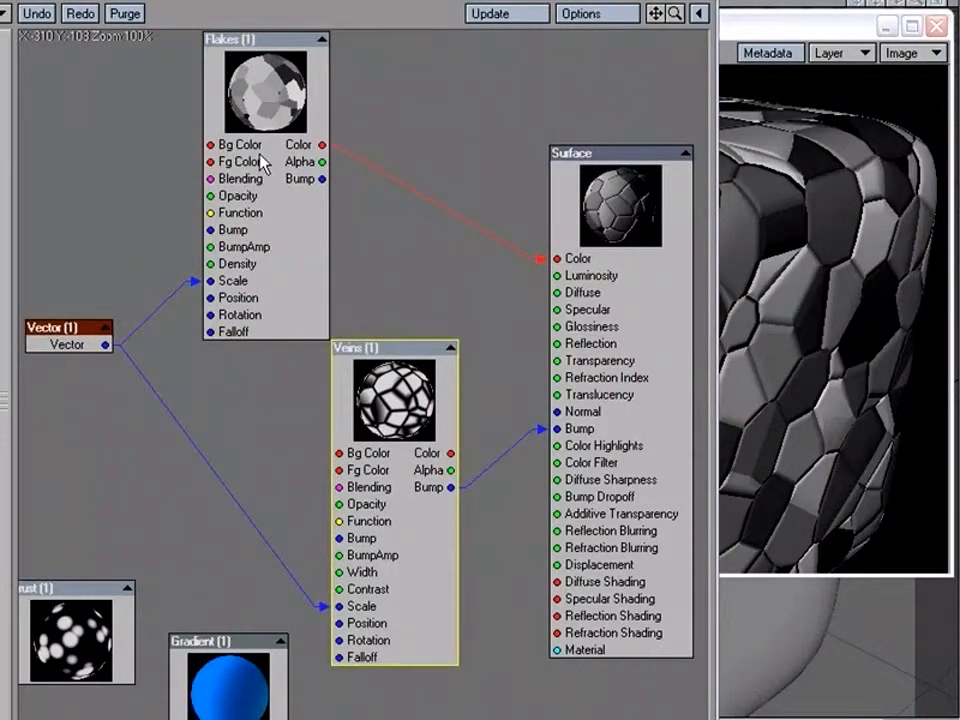
drag(265, 160, 286, 155)
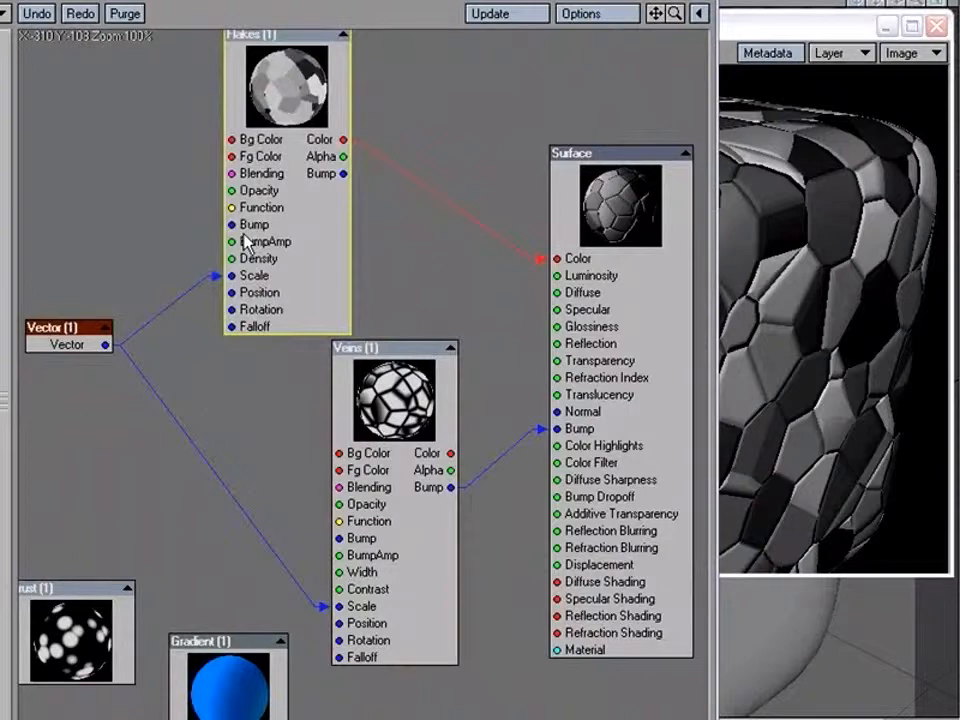
Set the Vector node's X, Y and Z values to 0.5
double_click(88, 345)
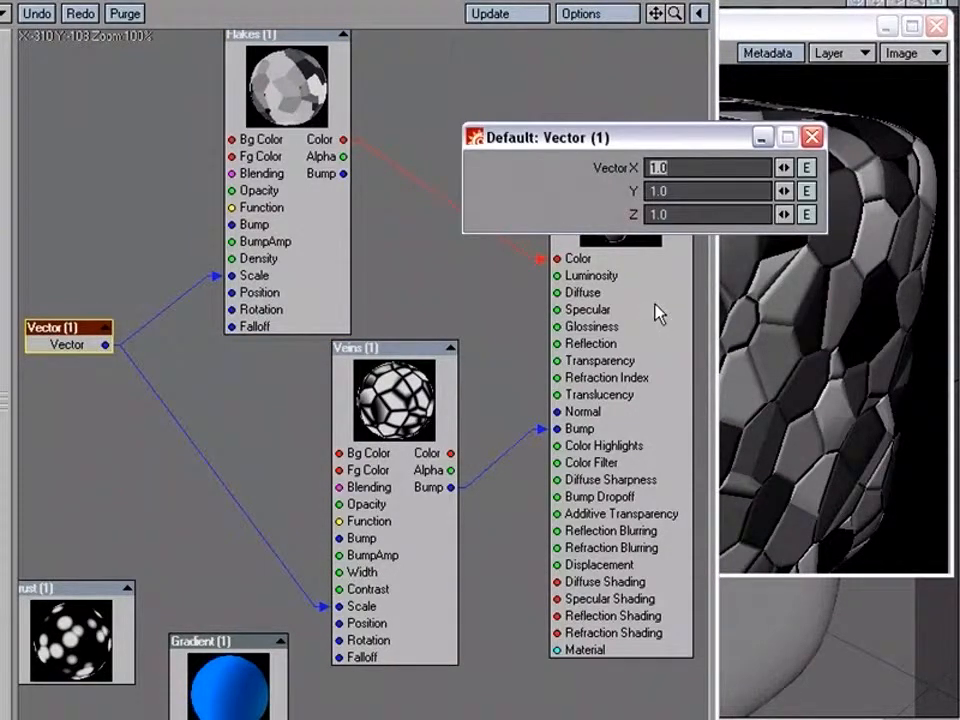
text(0.5)
key(Tab)
text(0.5)
key(Tab)
text(0.5)
key(Tab)
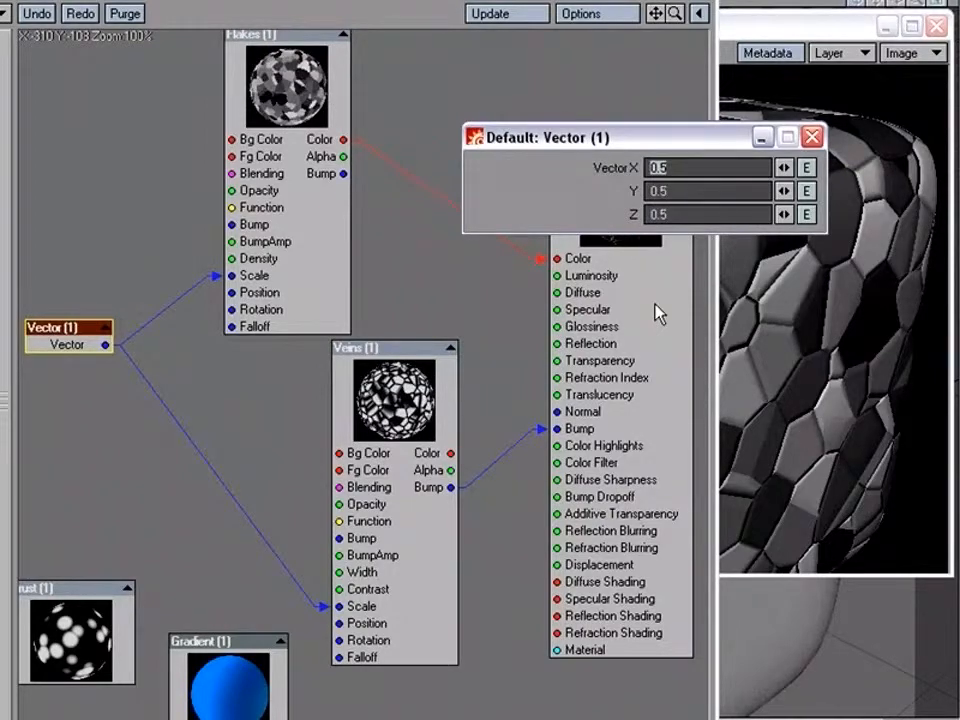
click(812, 137)
Rearrange the Flakes and Veins nodes and bring the rendered image window to the front
drag(324, 126, 358, 138)
drag(405, 400, 394, 421)
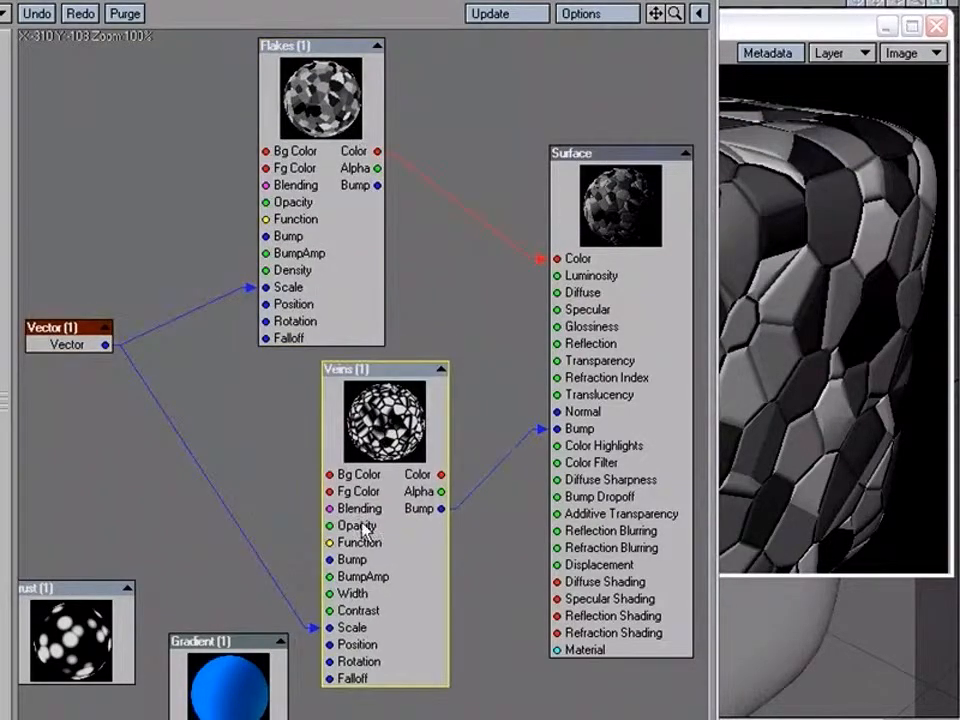
click(808, 306)
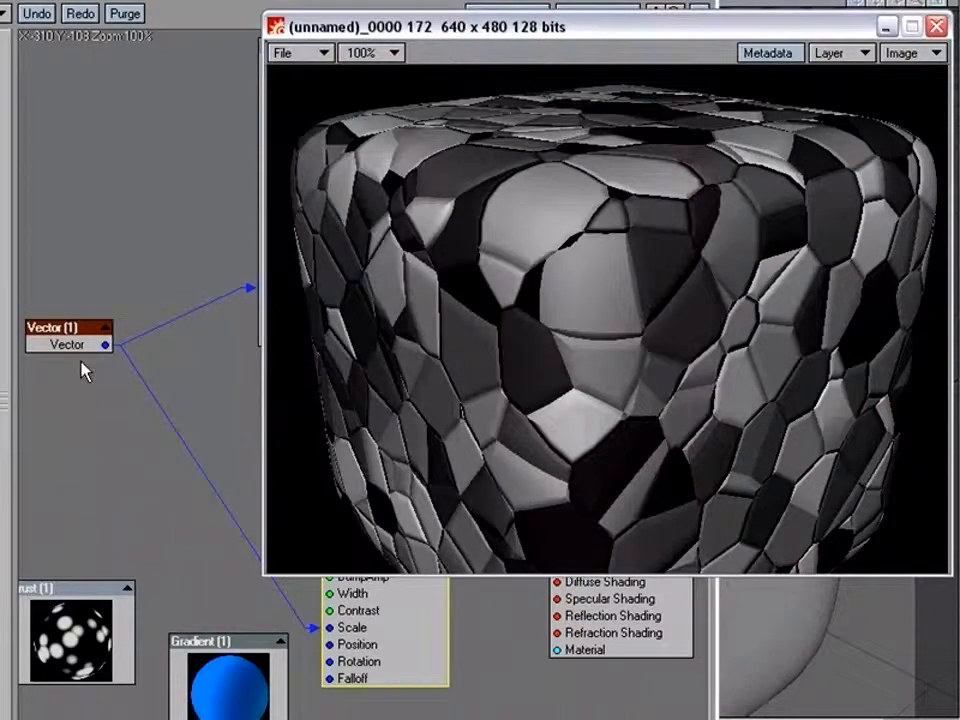
Render the current frame to check the 0.5 texture scale, and return to the node network
key(F9)
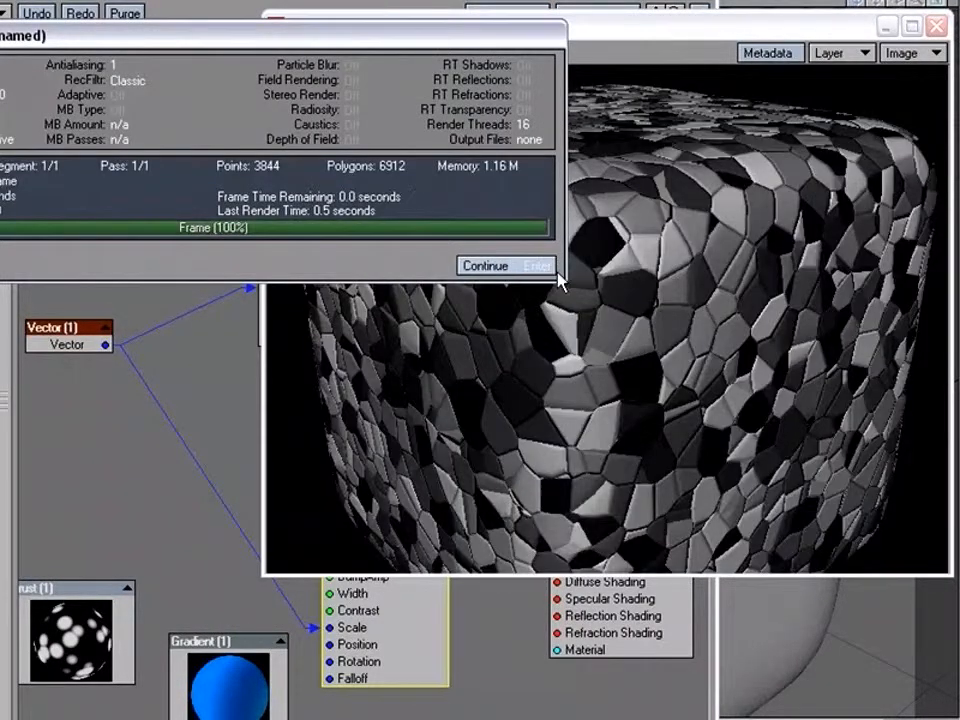
key(Return)
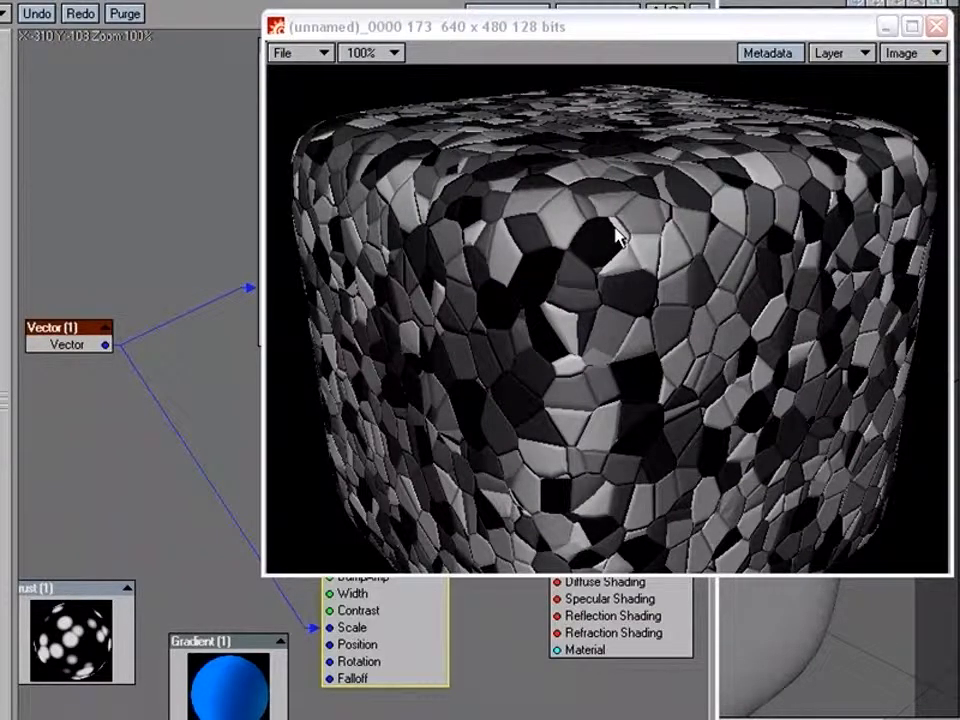
click(221, 133)
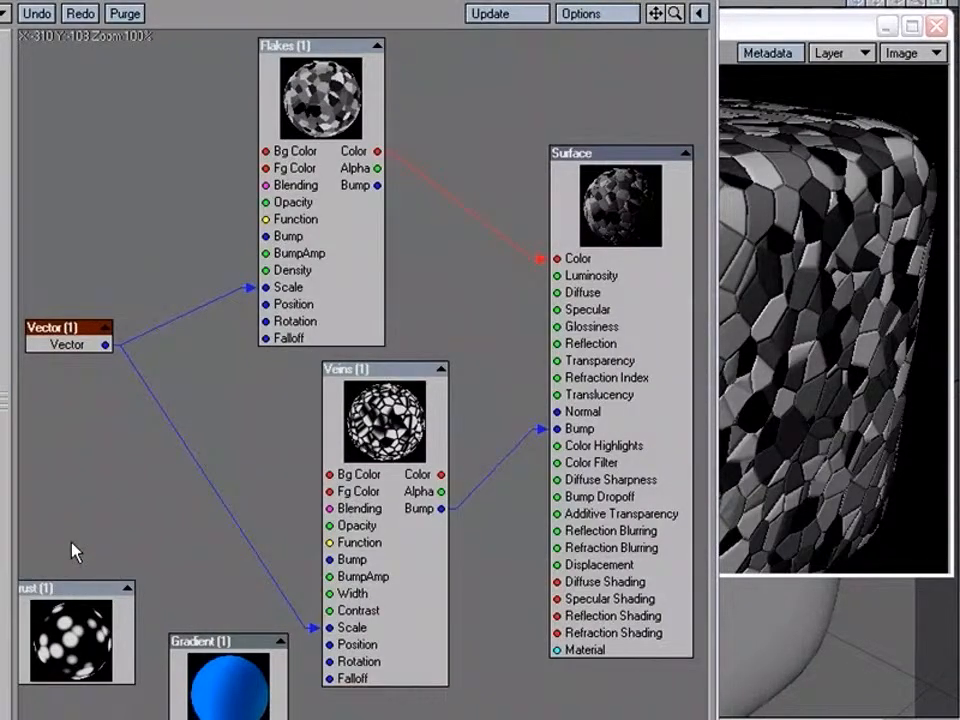
Delete the unused Crust and Gradient nodes and line up the Veins node beneath Flakes
drag(70, 541, 201, 718)
key(Delete)
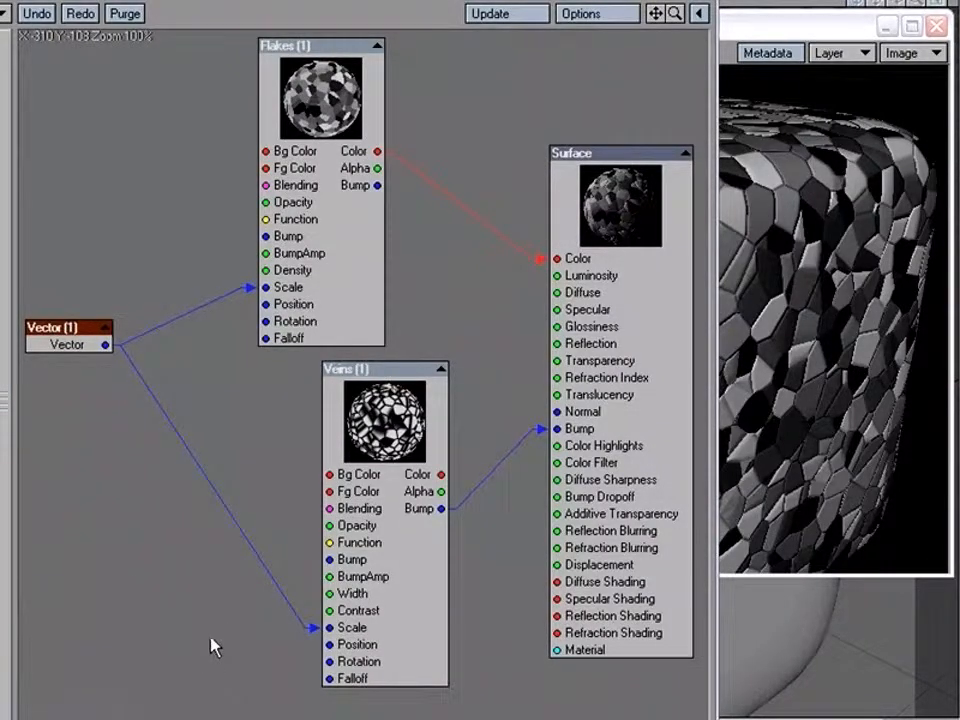
drag(372, 475, 315, 476)
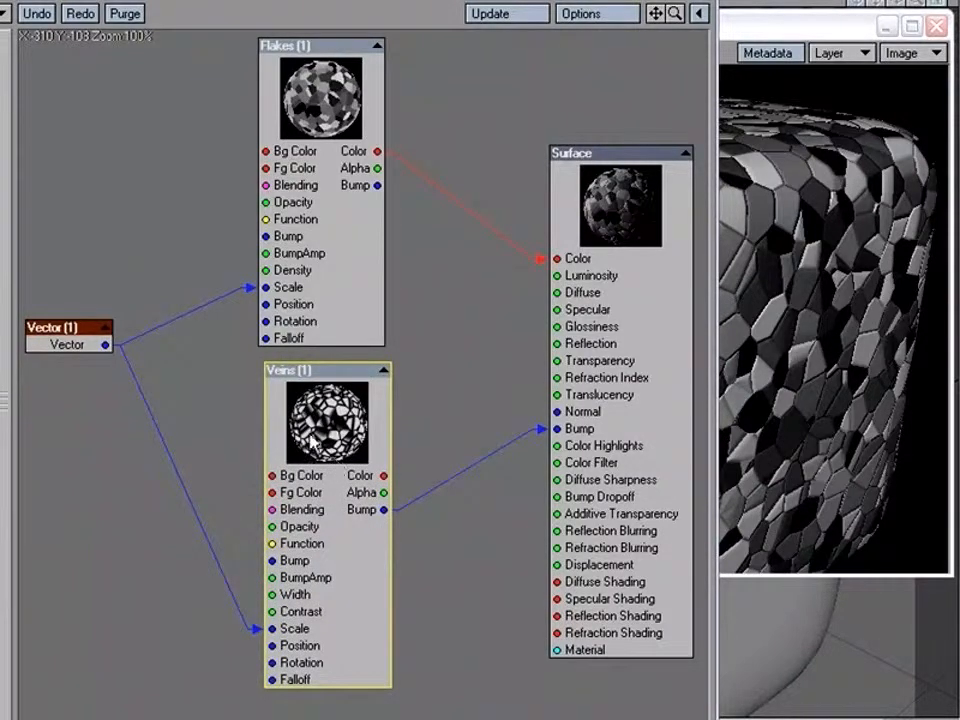
Add a Crumple 3D texture node and place it between the Veins and Surface nodes
click(2, 13)
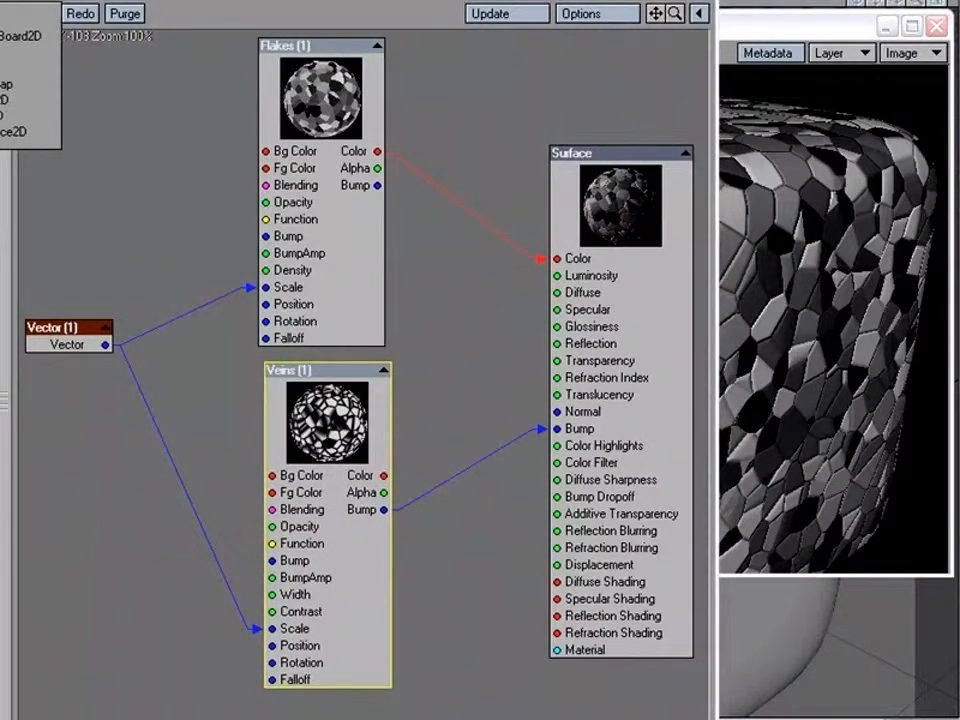
mouse_move(1, 24)
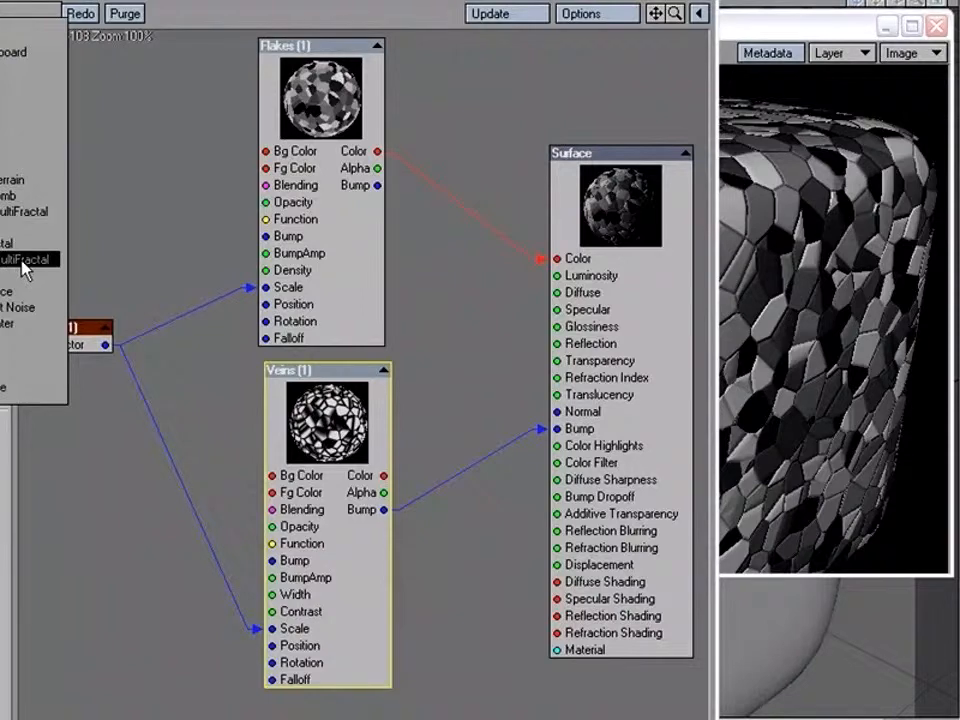
click(3, 84)
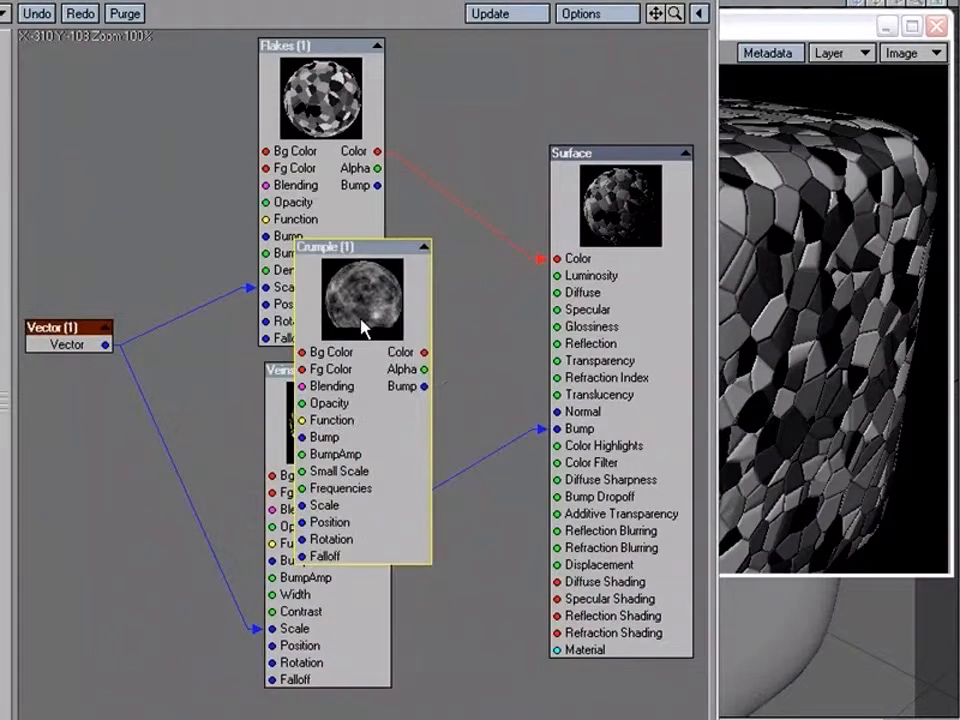
drag(270, 432, 175, 432)
drag(362, 329, 408, 425)
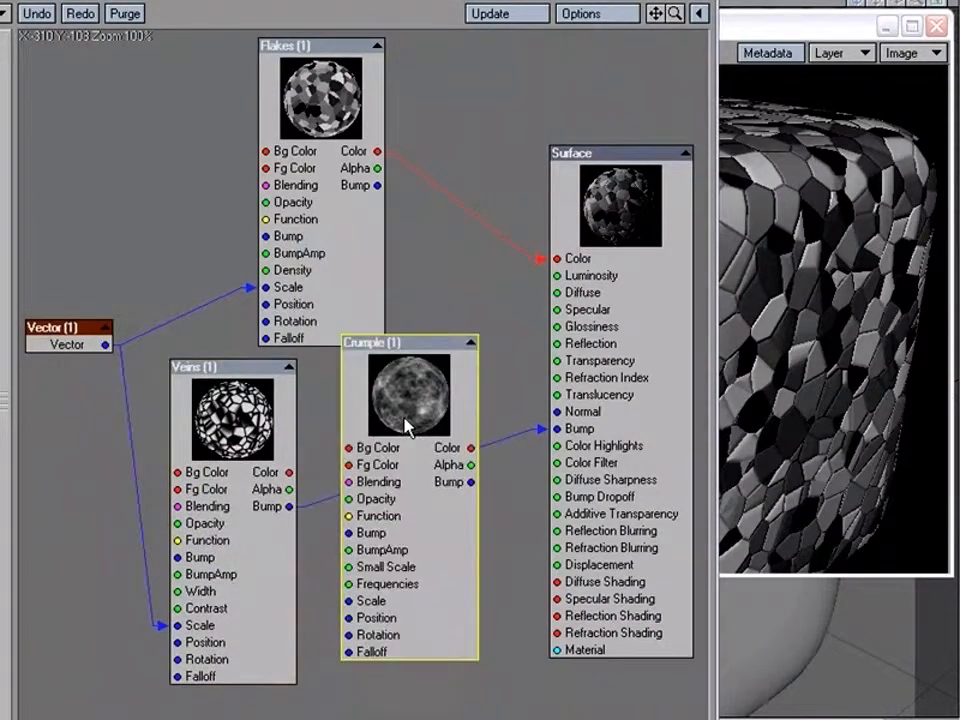
Route the Veins Bump output into Crumple's Bump input and Crumple's Bump output into the Surface Bump input
drag(290, 507, 349, 532)
drag(471, 483, 559, 430)
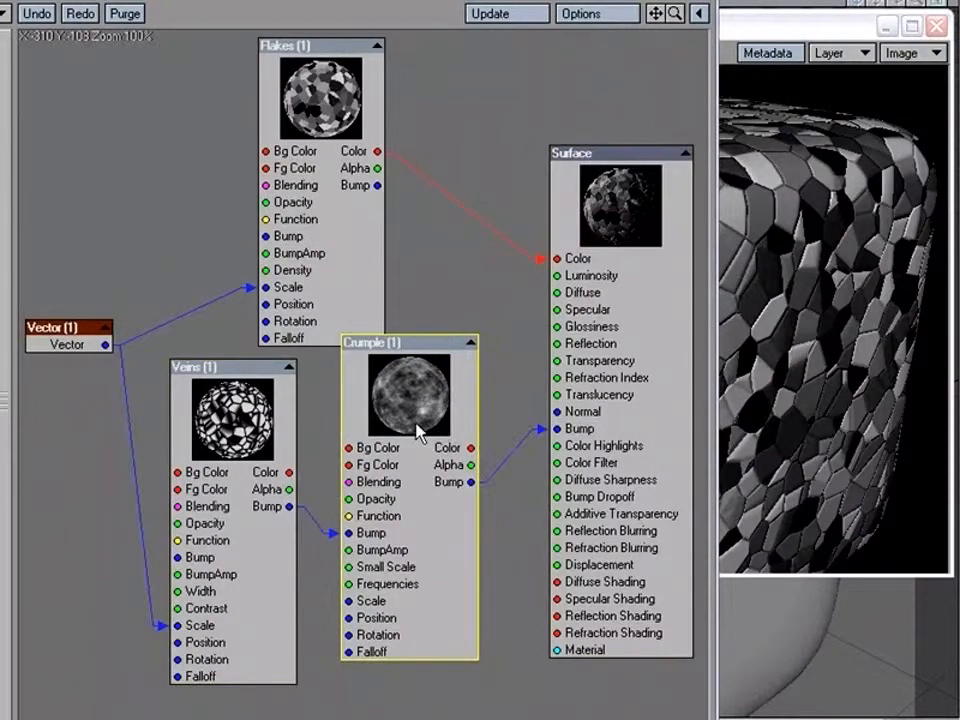
drag(417, 426, 422, 467)
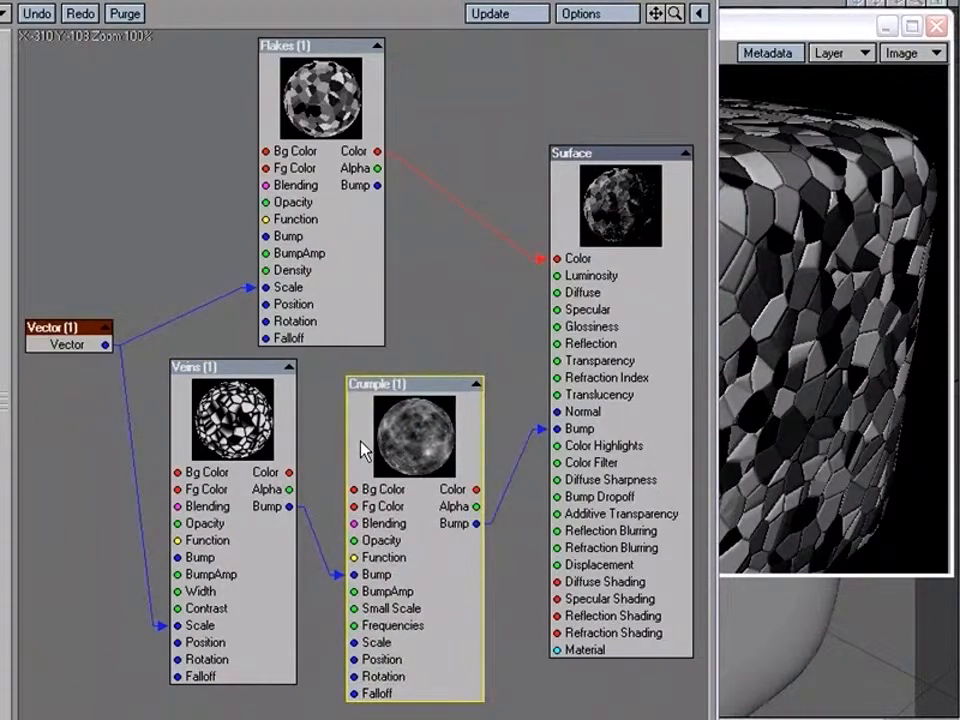
Set the Crumple node's Bump Amplitude to -50%
double_click(420, 445)
click(680, 342)
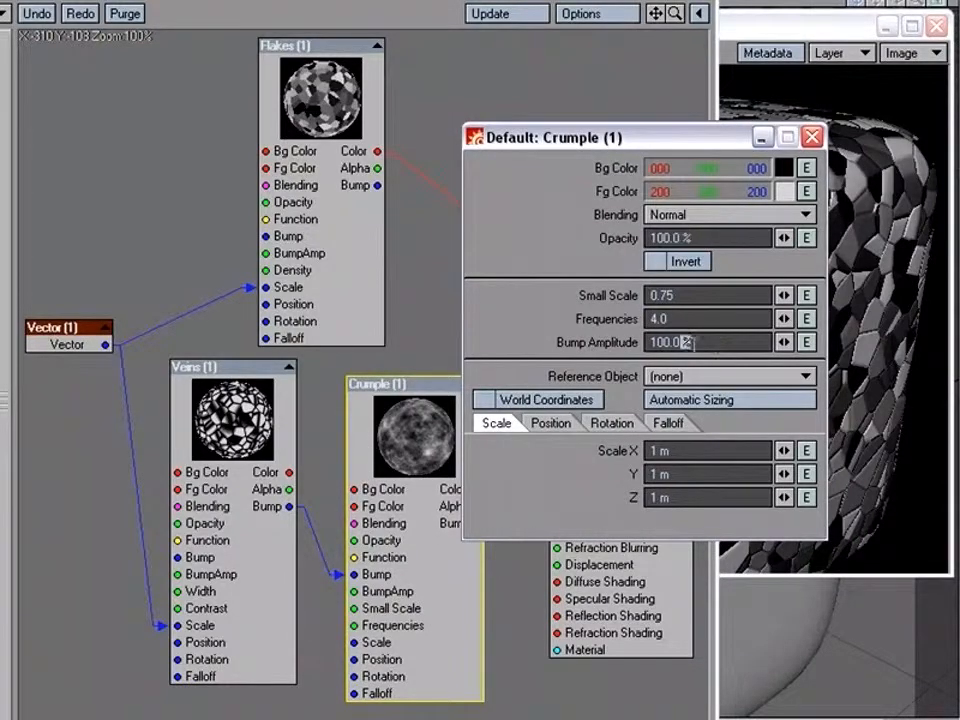
key(BackSpace)
key(BackSpace)
key(BackSpace)
key(BackSpace)
key(BackSpace)
key(BackSpace)
key(BackSpace)
text(-50)
key(Tab)
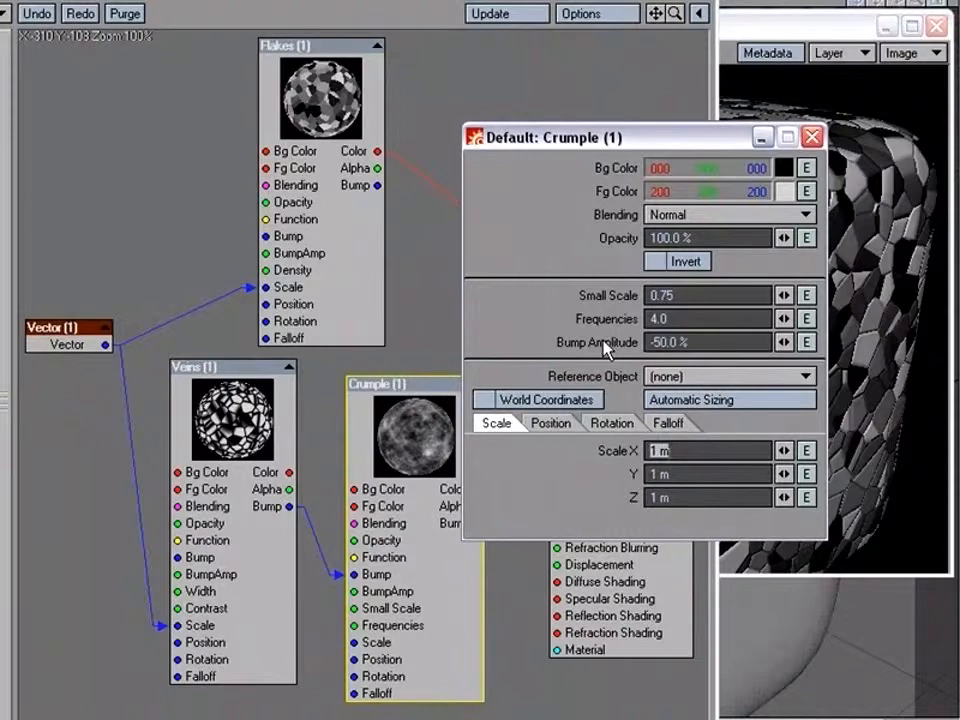
click(813, 138)
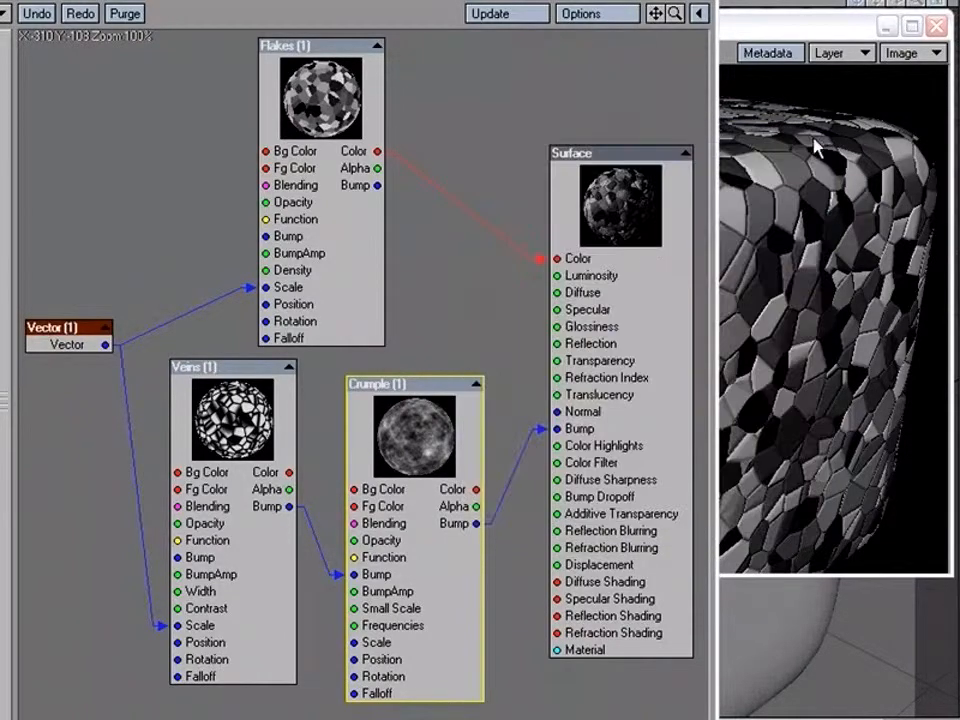
Adjust the positions of the Crumple and Veins nodes to leave a wider gap between them
drag(448, 456, 461, 446)
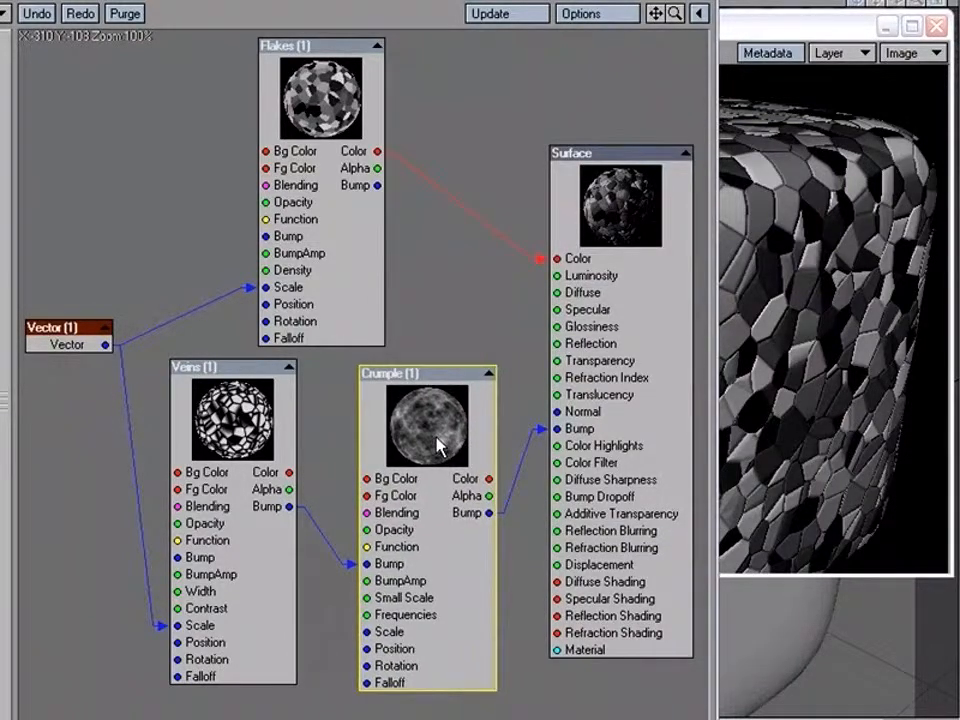
drag(252, 436, 237, 433)
click(437, 441)
Render the frame to check the combined Veins and Crumple bump, and return to the node network
click(787, 398)
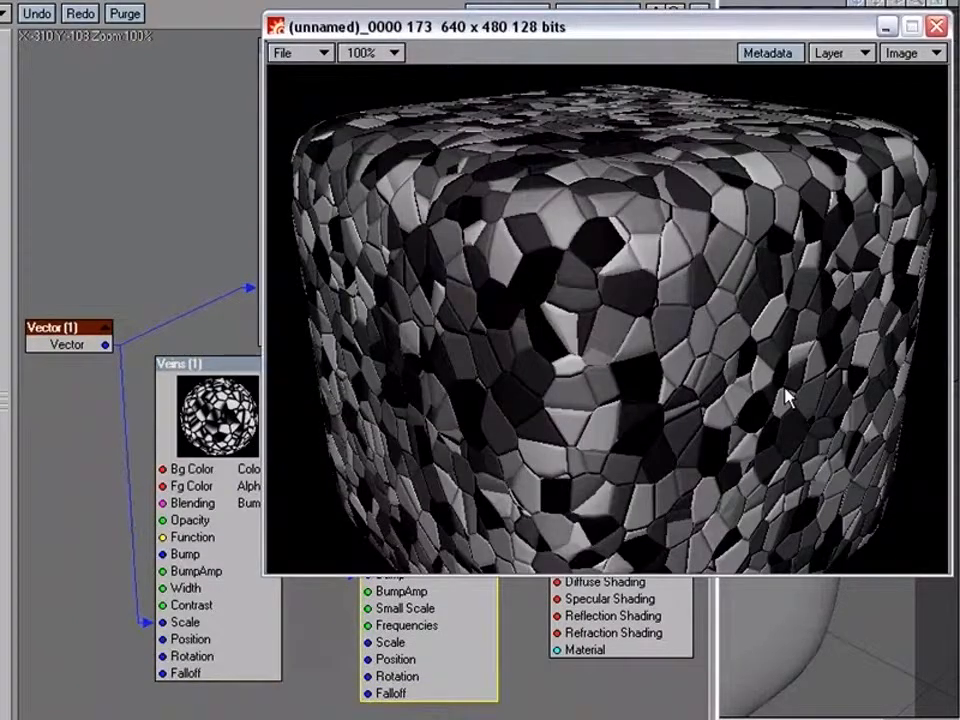
key(F9)
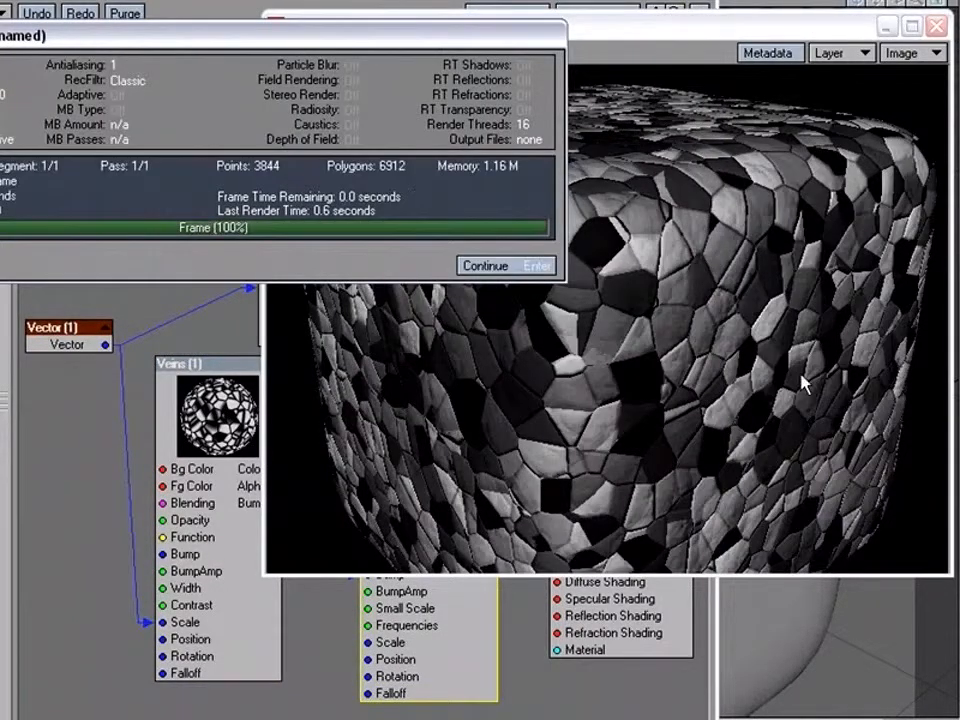
click(485, 266)
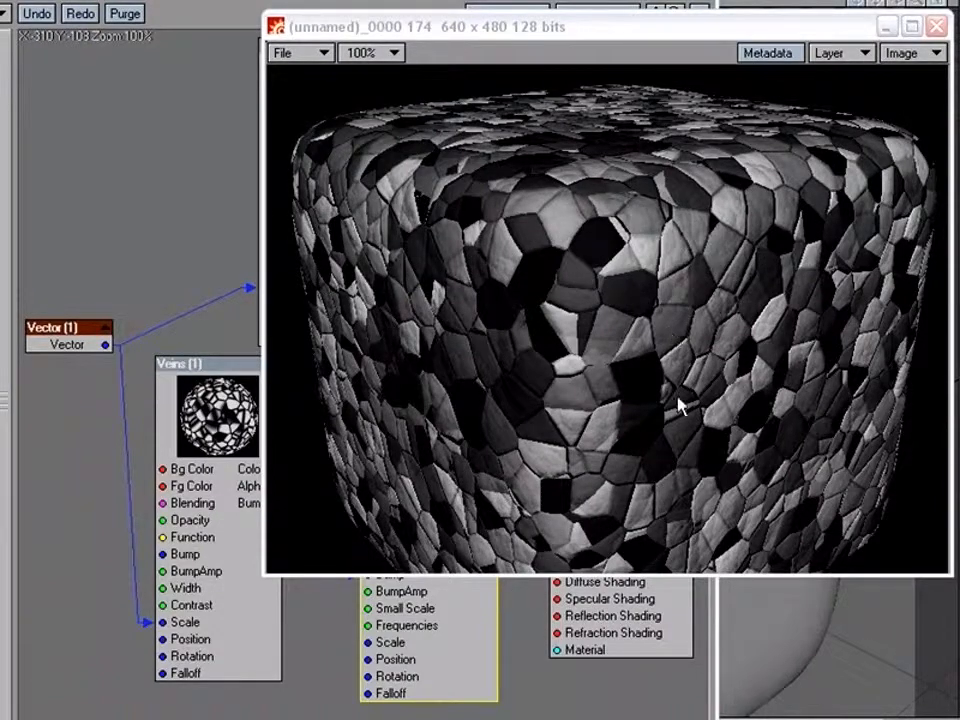
click(246, 279)
Rearrange the Veins, Crumple, Vector and Flakes nodes to free space at the start of the bump chain
click(443, 450)
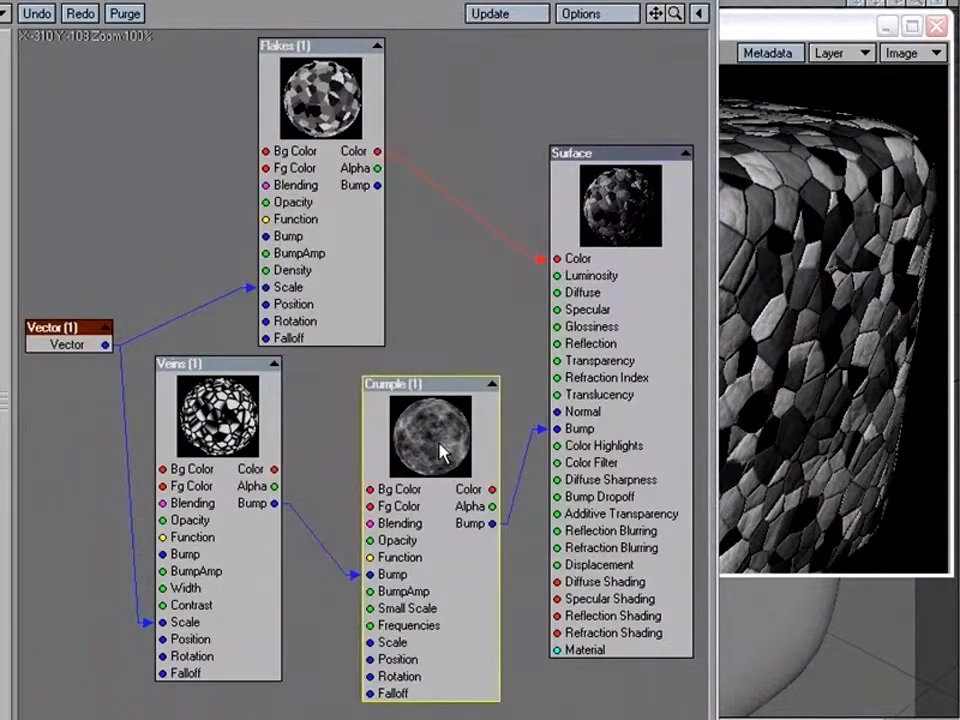
click(228, 405)
drag(222, 393, 241, 410)
drag(425, 421, 428, 417)
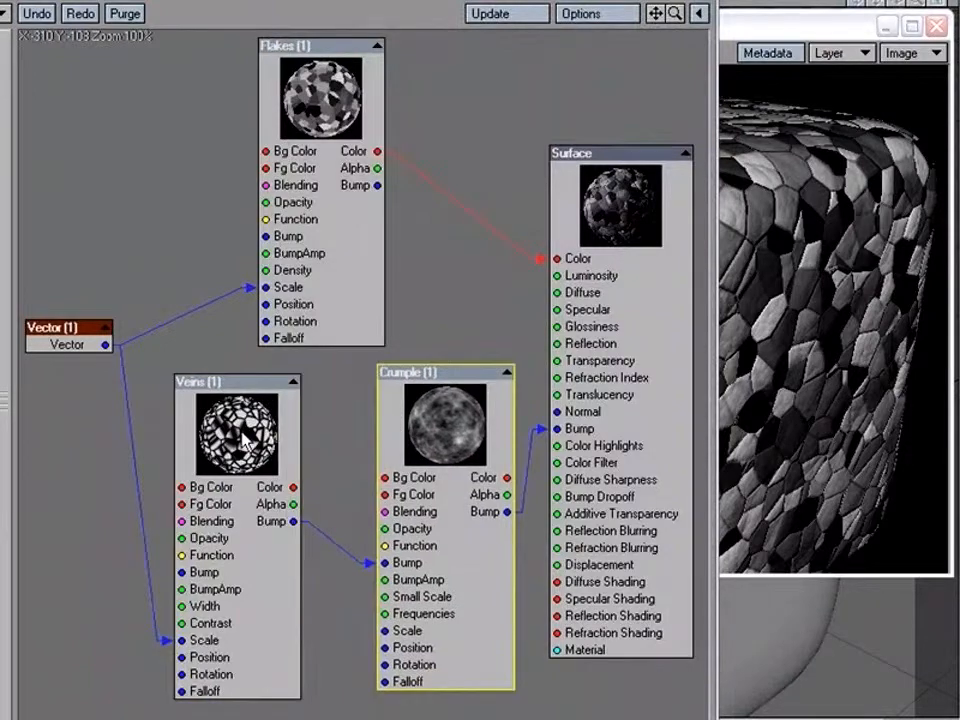
drag(226, 431, 238, 428)
alt+drag(172, 291, 285, 298)
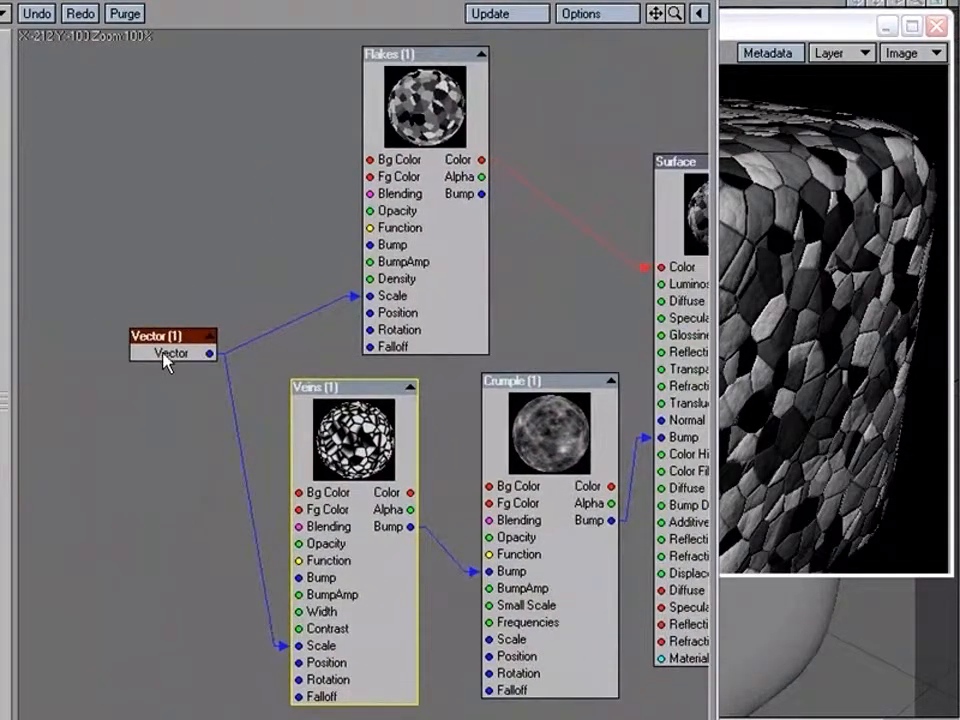
drag(162, 351, 123, 336)
mouse_move(293, 399)
mouse_down()
mouse_move(264, 406)
mouse_move(295, 412)
mouse_up()
drag(392, 243, 384, 236)
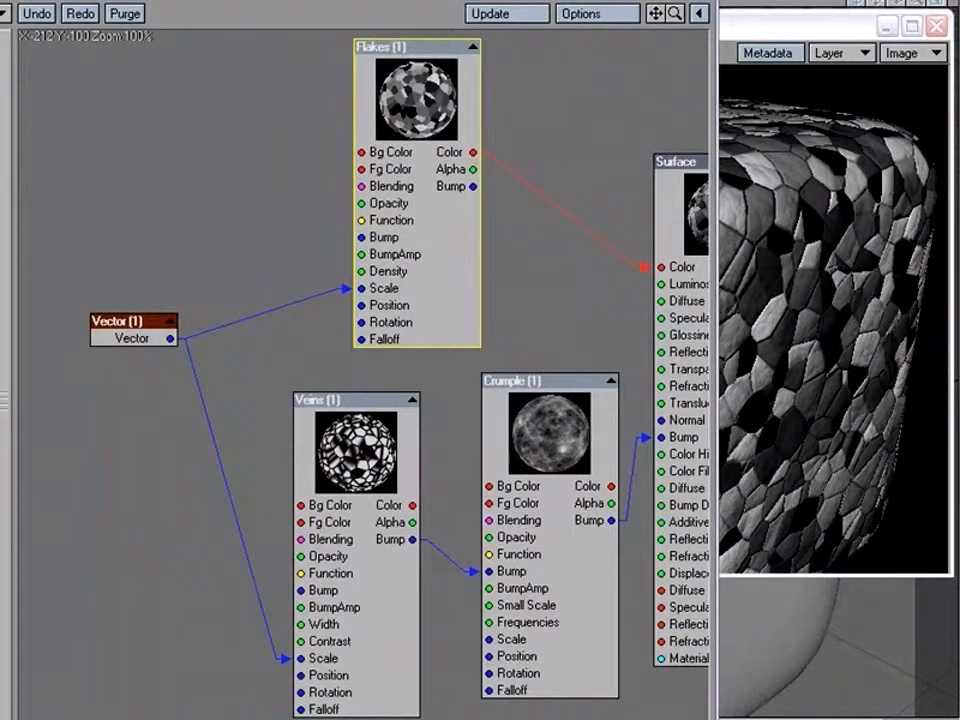
Add a Turbulence 3D texture node and place it below the Vector node
click(3, 13)
mouse_move(2, 36)
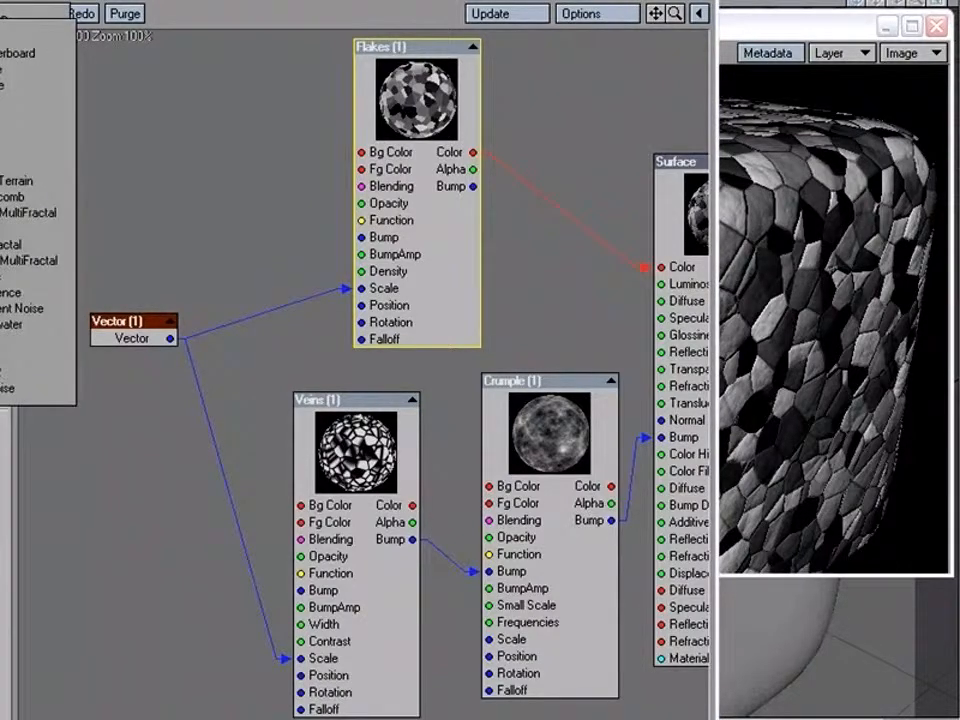
click(22, 292)
drag(327, 350, 135, 456)
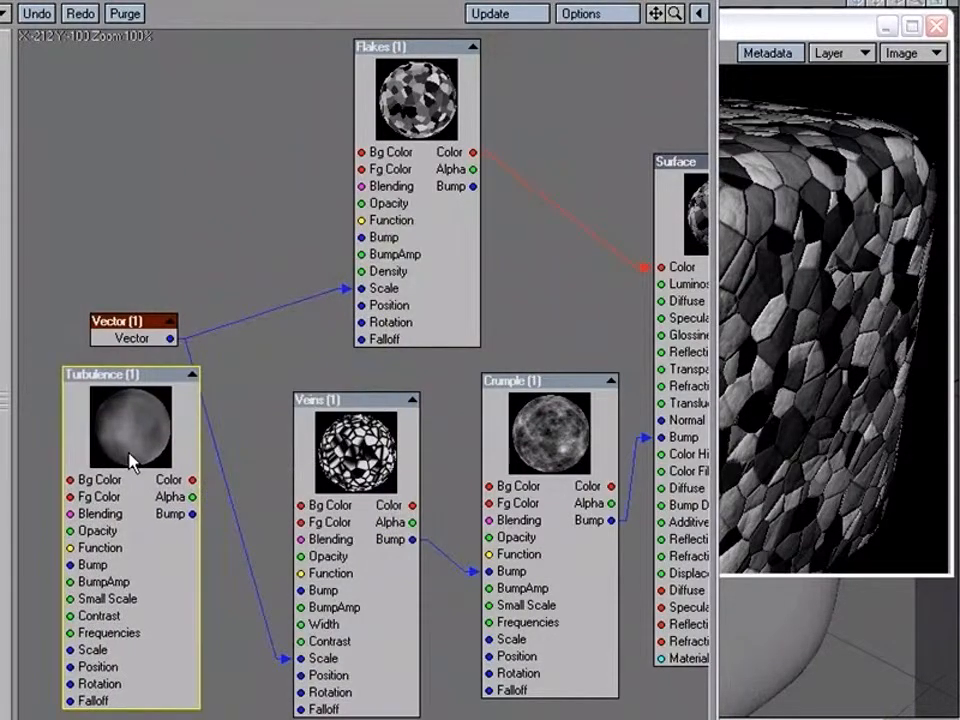
Reposition the Vector, Flakes and Turbulence nodes so that Turbulence sits clear of the Vector connections, ahead of Veins
drag(282, 478, 353, 435)
drag(200, 308, 154, 288)
mouse_move(351, 379)
mouse_down()
mouse_move(308, 472)
mouse_move(346, 403)
mouse_up()
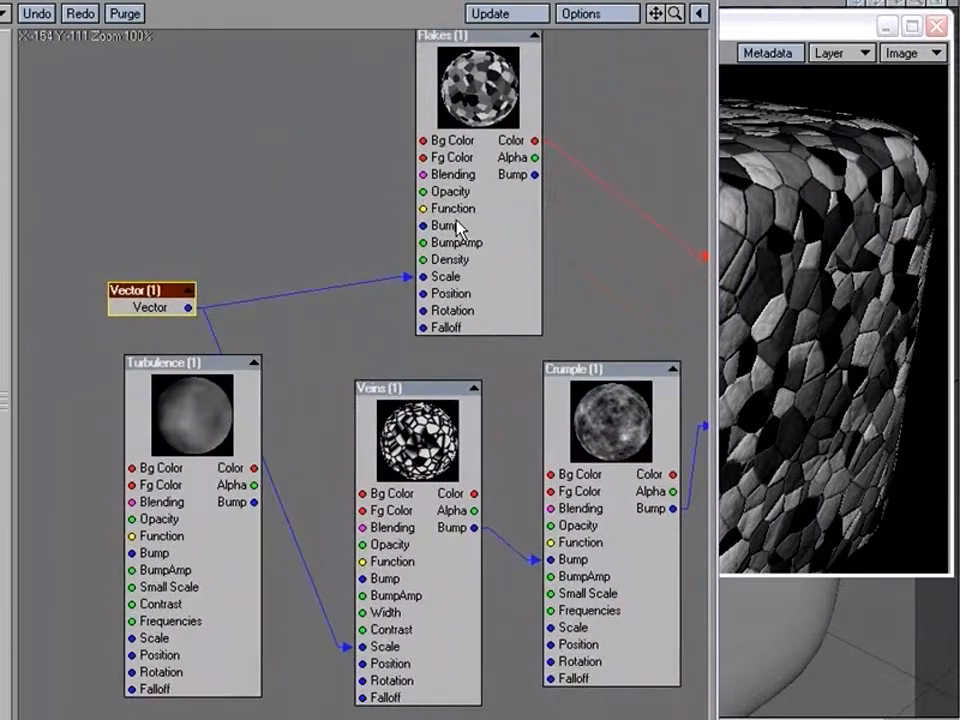
drag(456, 229, 365, 236)
drag(418, 258, 392, 279)
drag(186, 450, 127, 450)
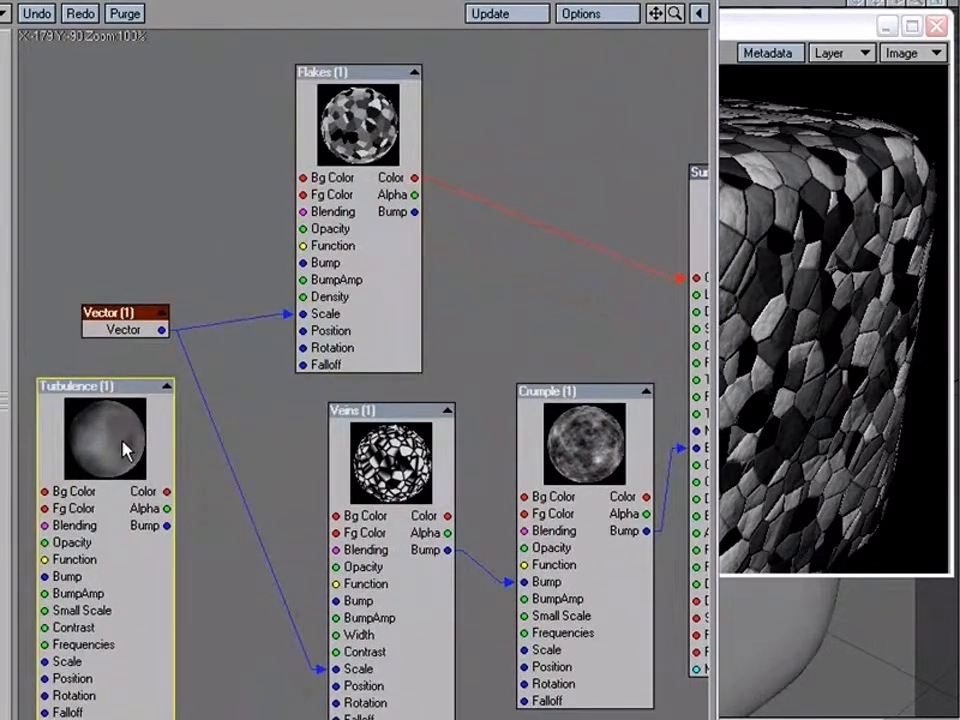
Set the Turbulence node's X, Y and Z scale to 500 mm
double_click(125, 450)
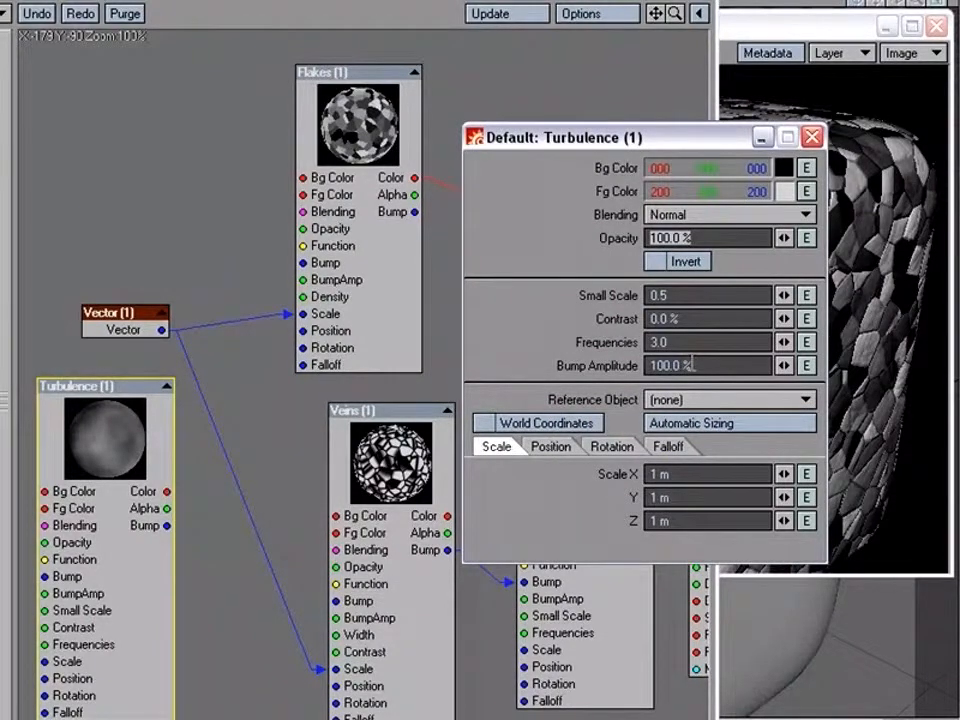
drag(697, 474, 590, 474)
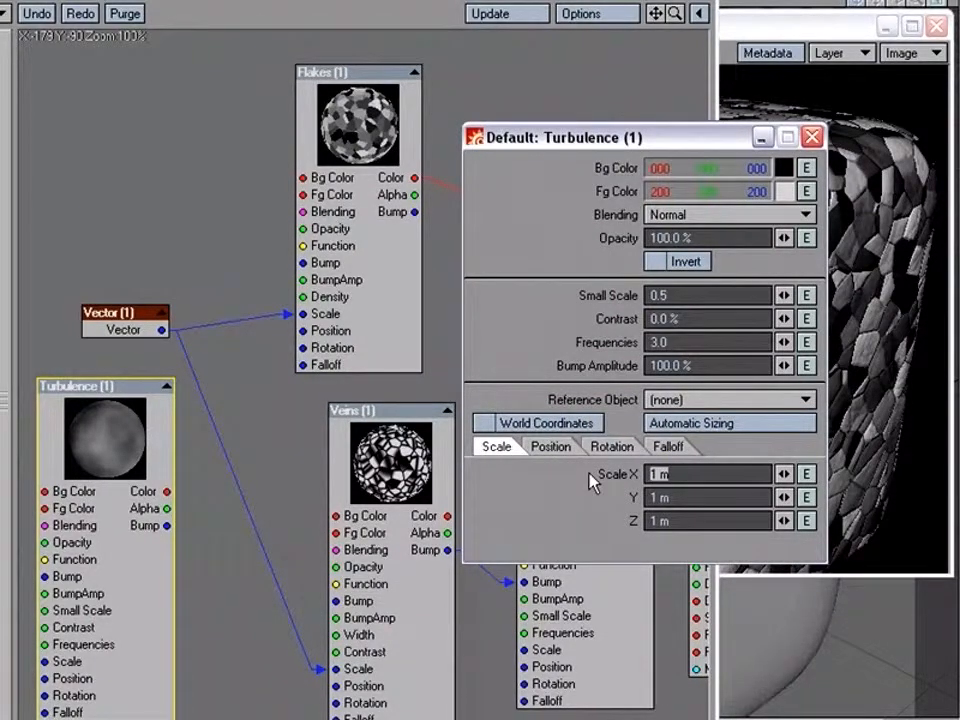
key(BackSpace)
text(500mm)
key(Tab)
text(500mm)
key(Tab)
text(500mm)
key(Tab)
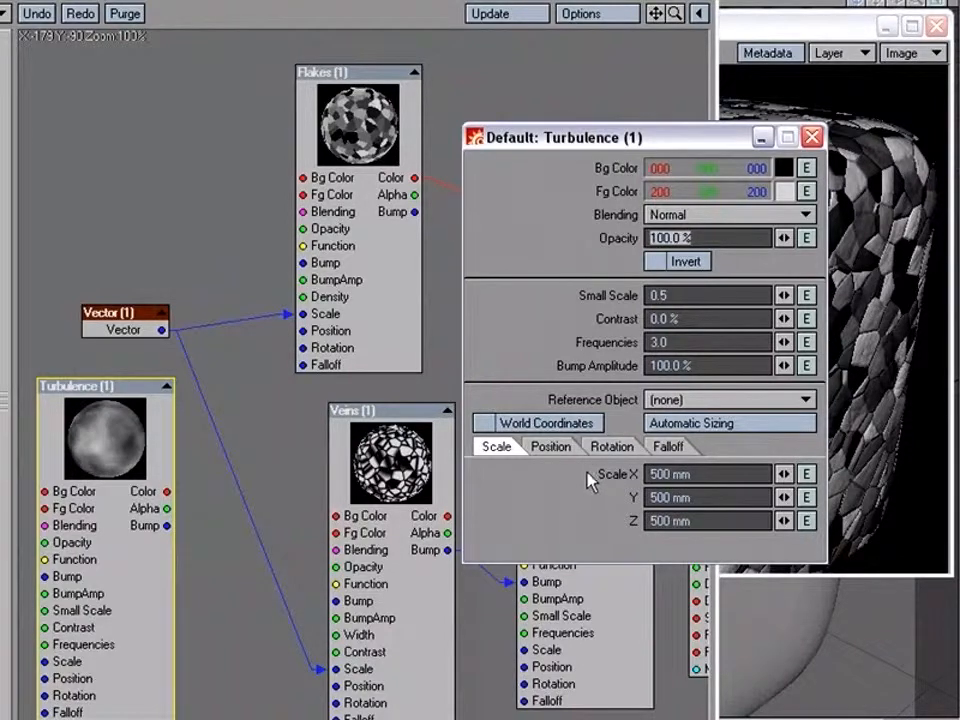
Set the Turbulence node's Bump Amplitude to 5% and Contrast to 40%, and move the node slightly closer to Veins
drag(705, 366, 642, 366)
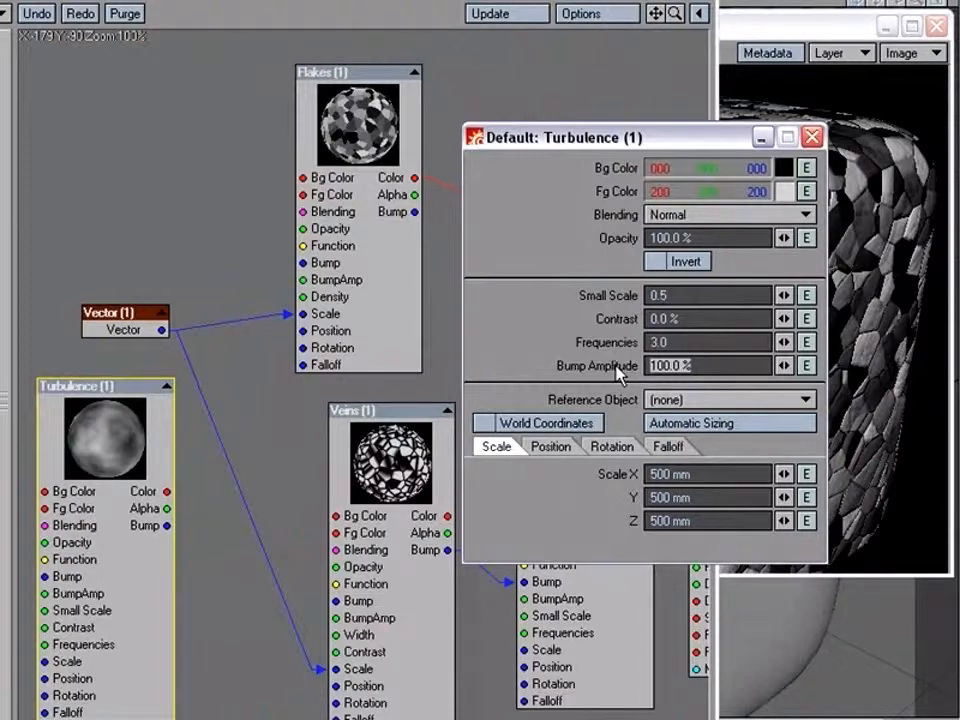
text(5)
key(Tab)
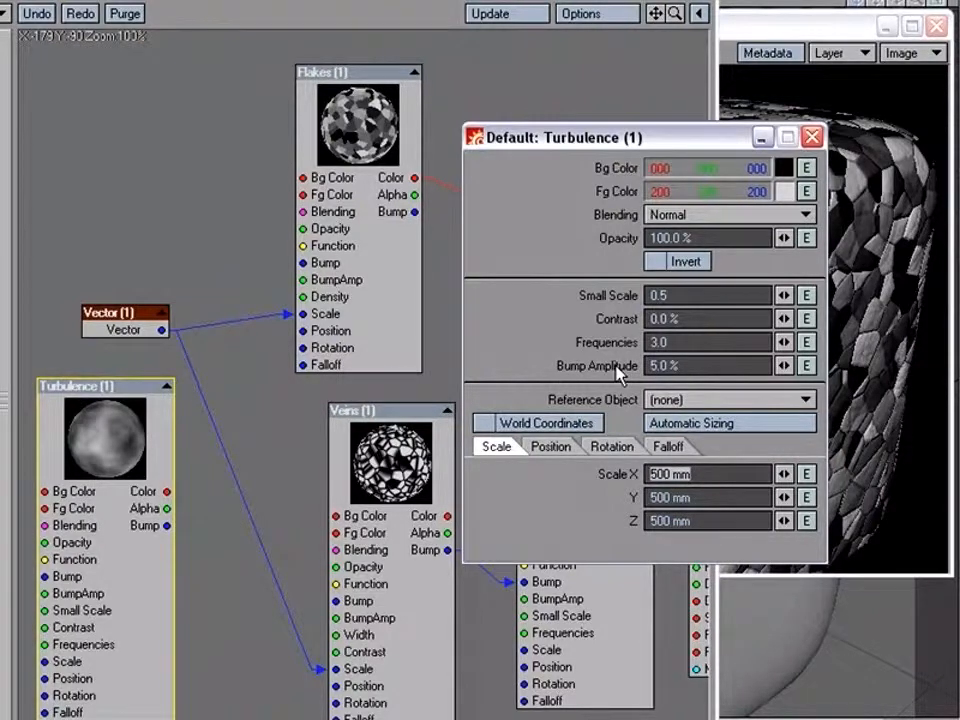
click(597, 318)
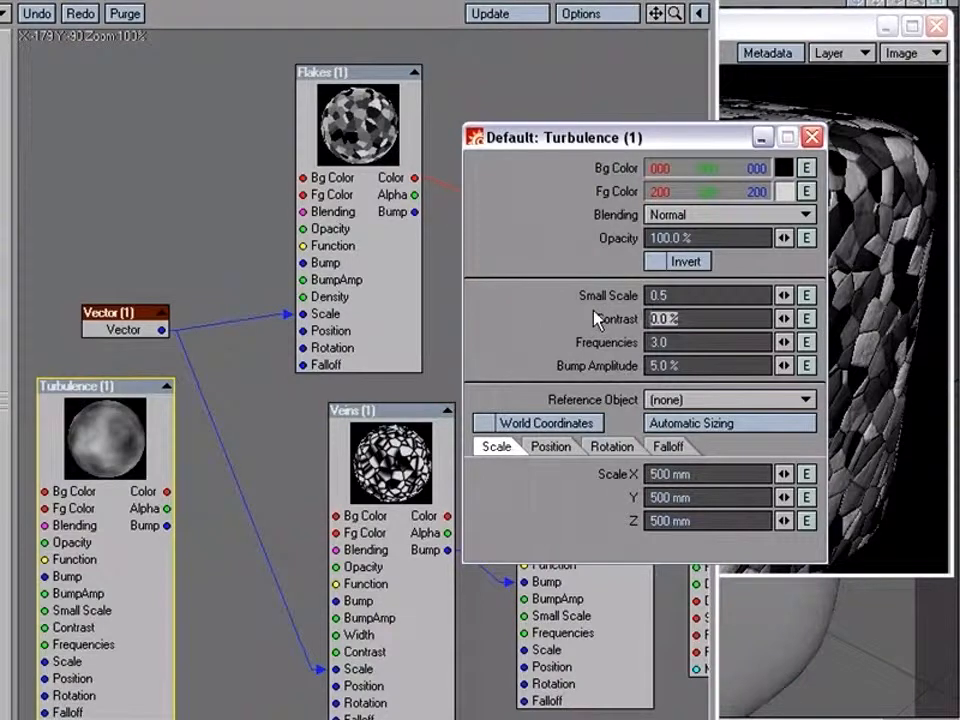
text(40)
key(Tab)
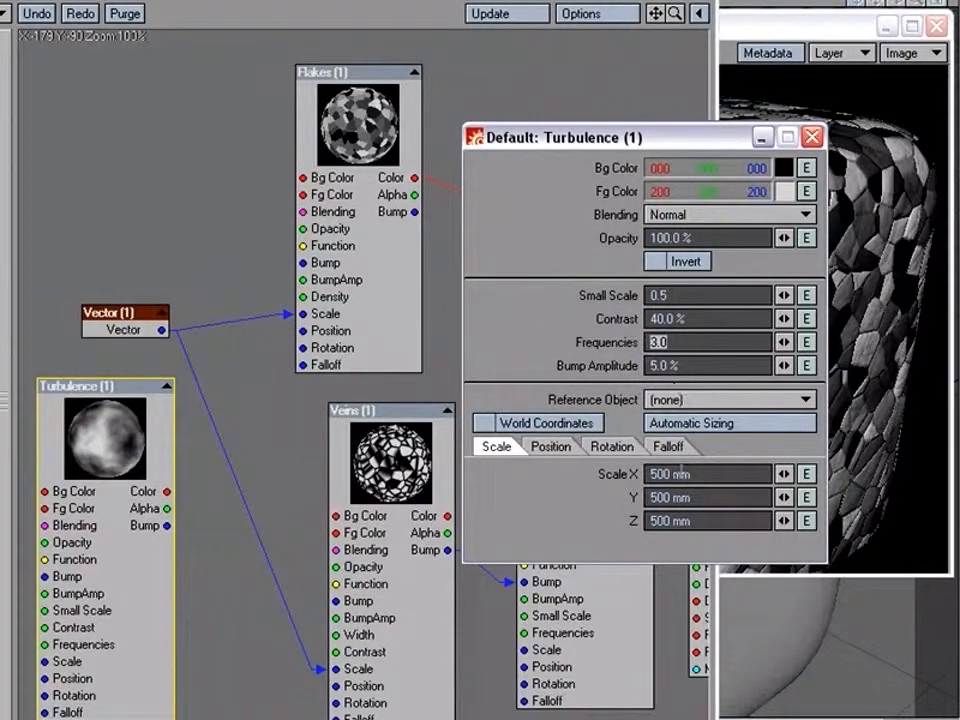
click(812, 137)
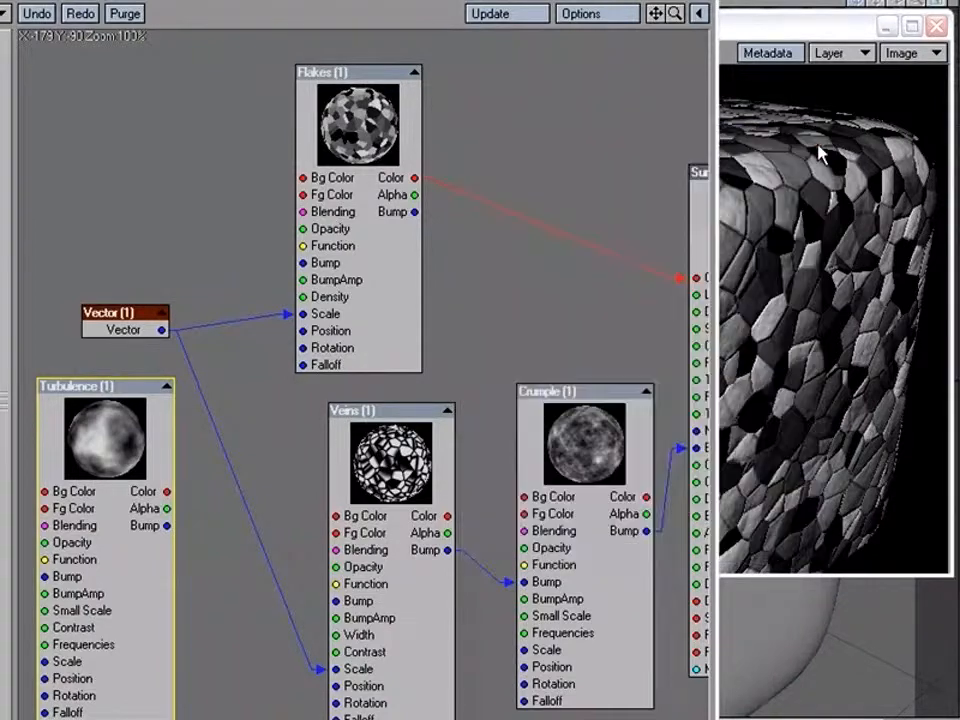
drag(108, 442, 120, 442)
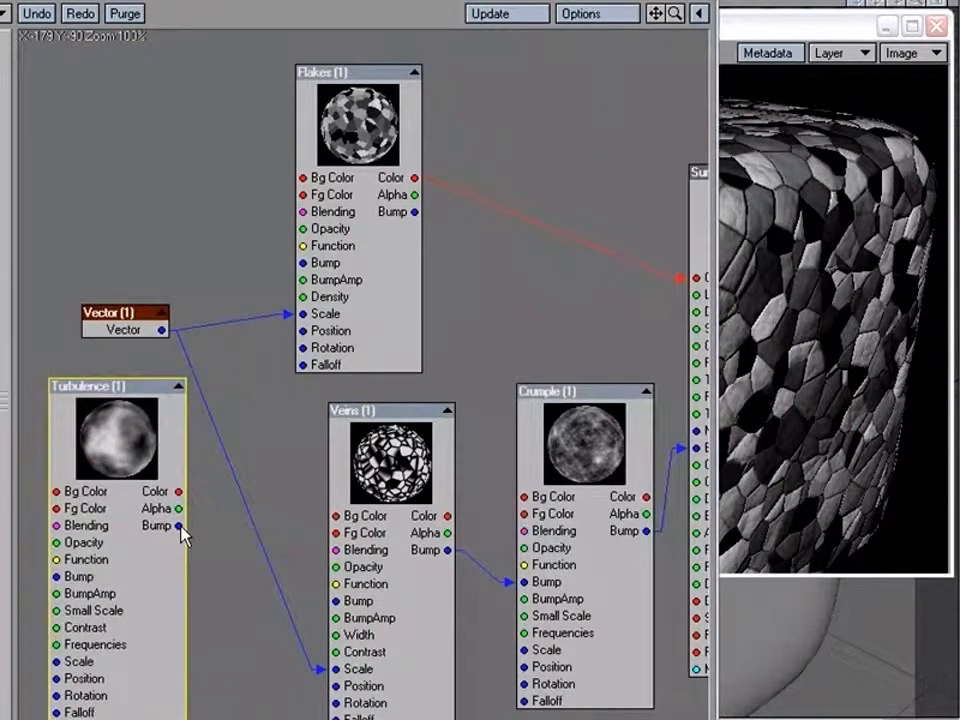
Connect Turbulence's Bump output to the Position inputs of Flakes and Veins, and Flakes' Bump output to Crumple's Position
drag(181, 528, 328, 330)
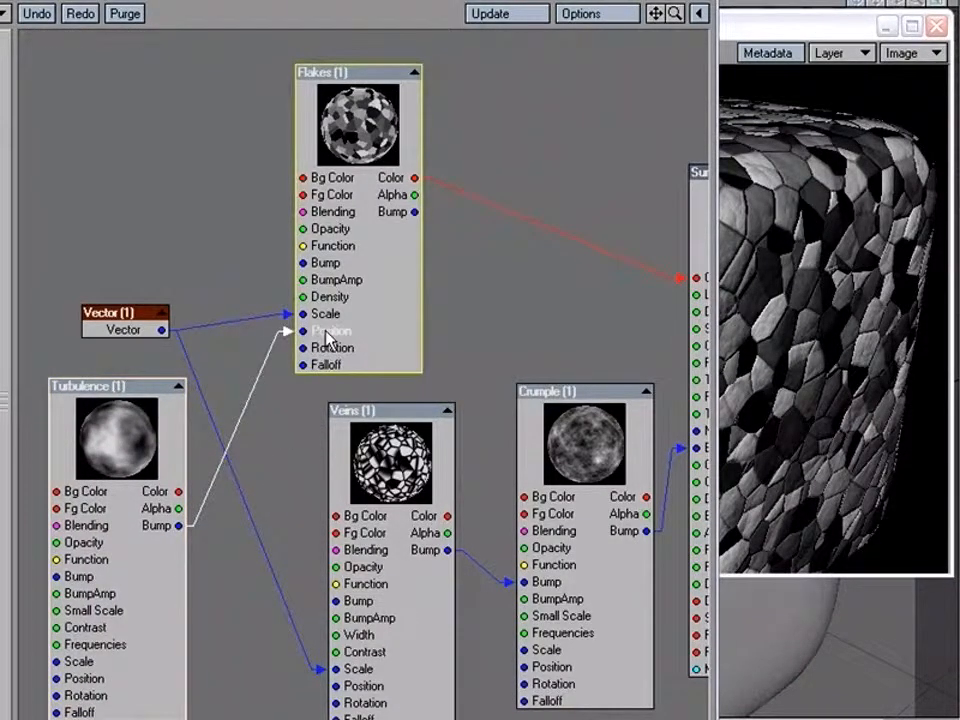
drag(181, 525, 322, 686)
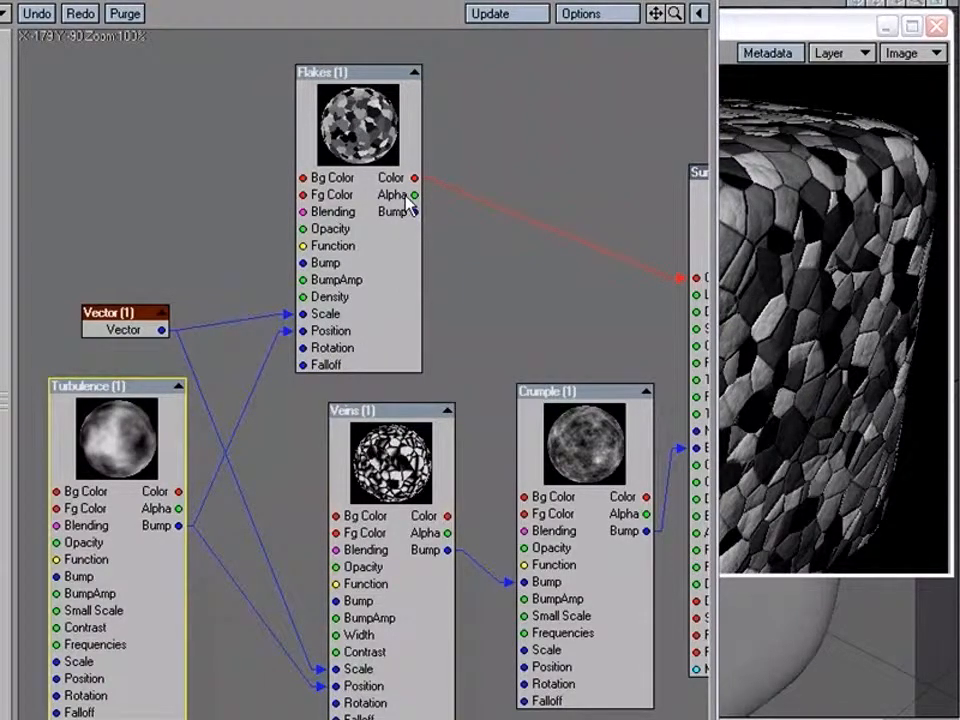
drag(415, 215, 522, 667)
Render the current frame with the Turbulence-driven texture positions
click(800, 455)
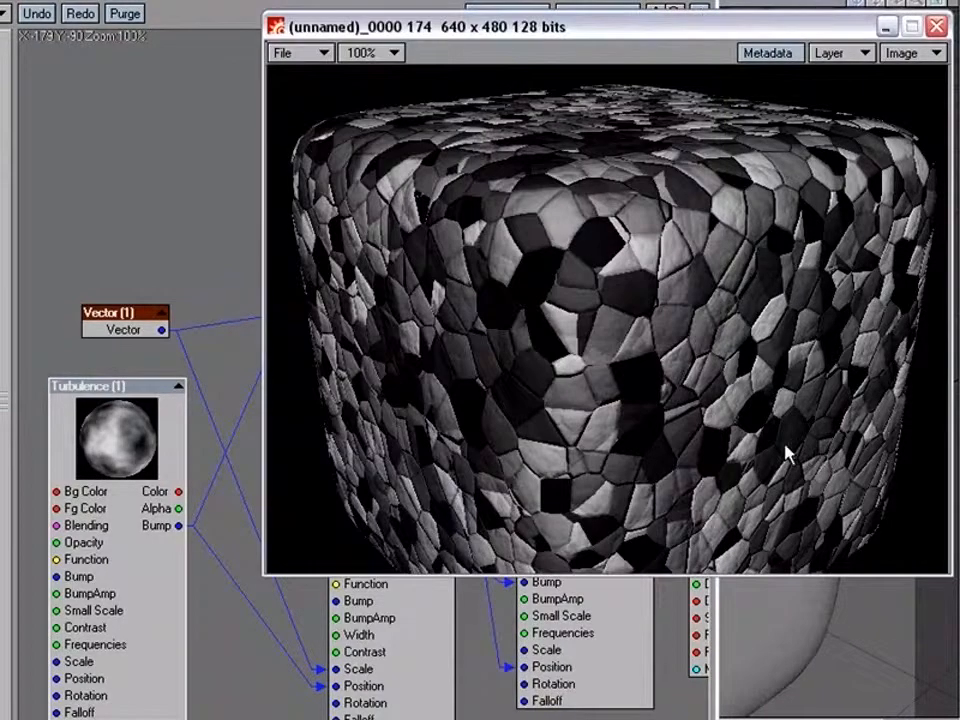
key(F9)
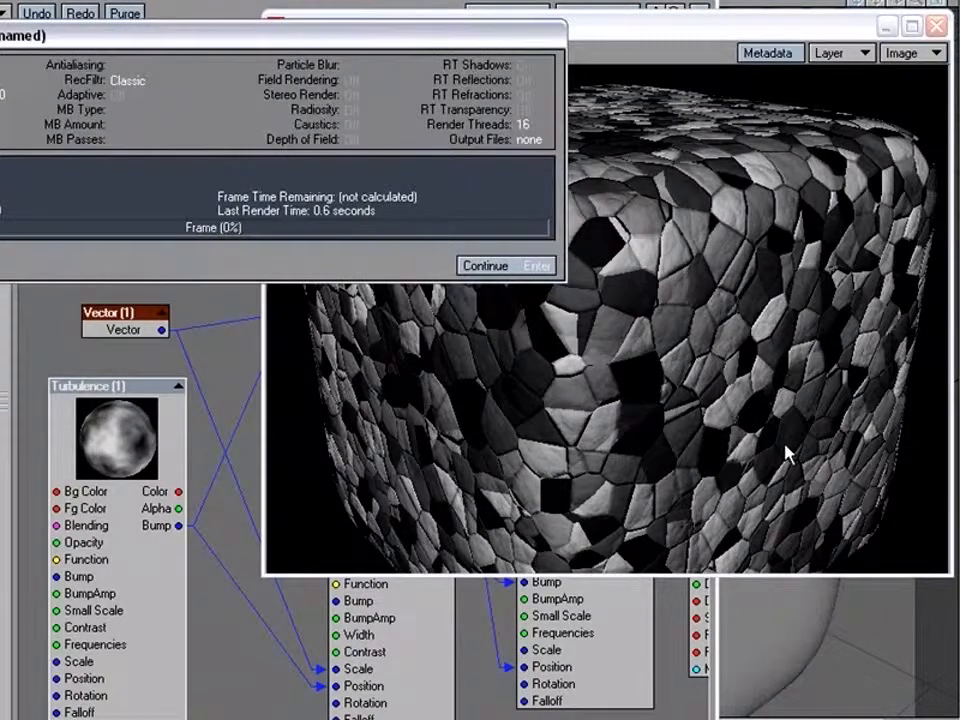
click(530, 266)
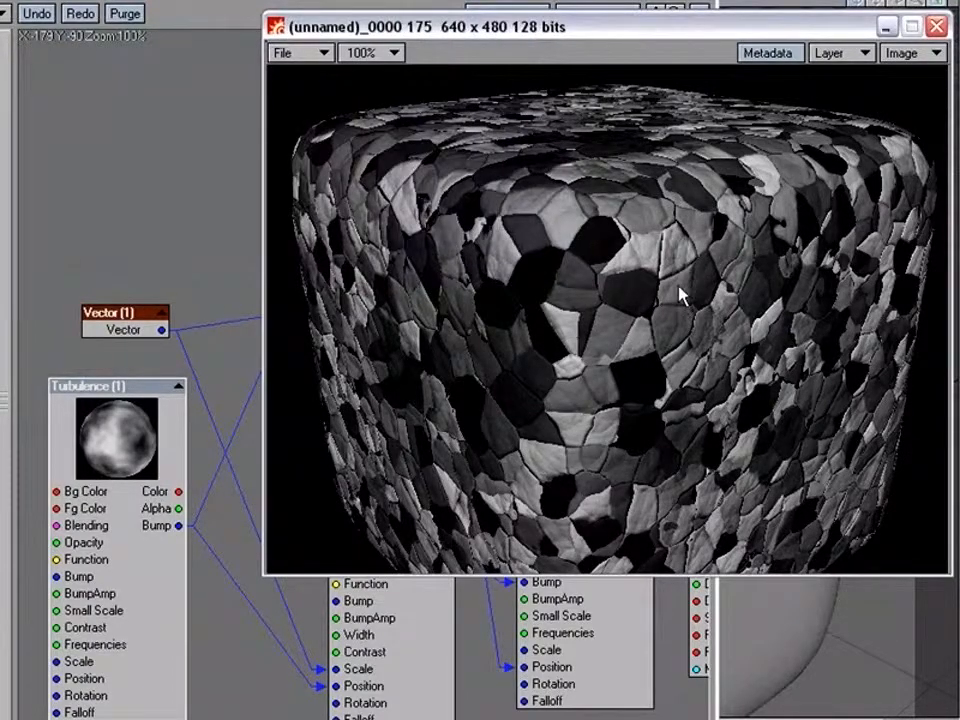
Compare the new render with the previous one at 200% zoom, and return the view to 100%
click(396, 54)
click(401, 65)
drag(778, 390, 606, 313)
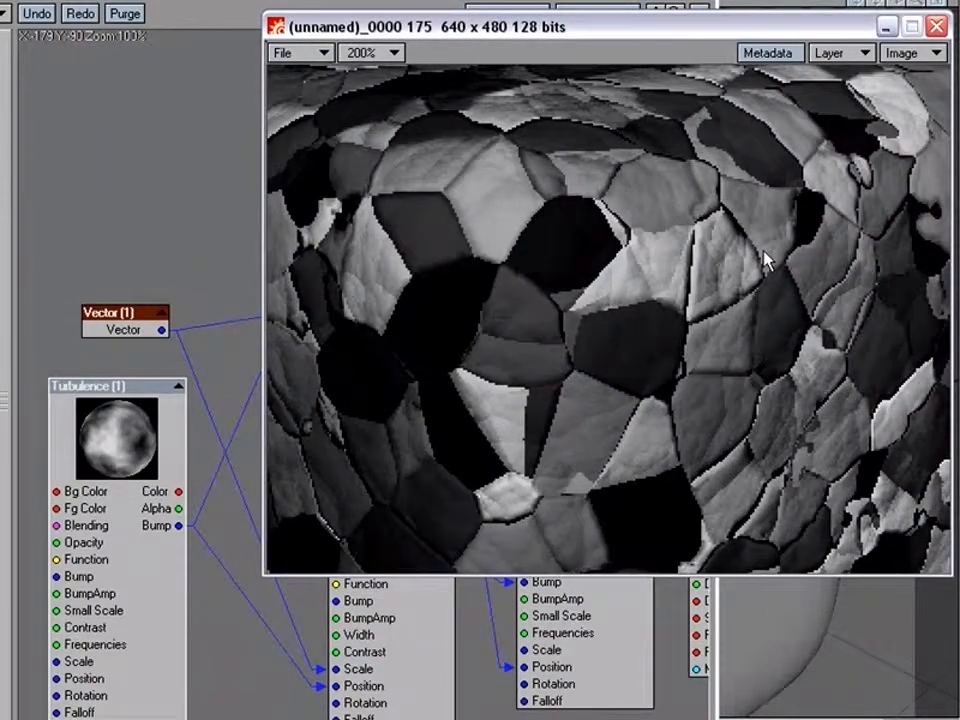
key(Page_Up)
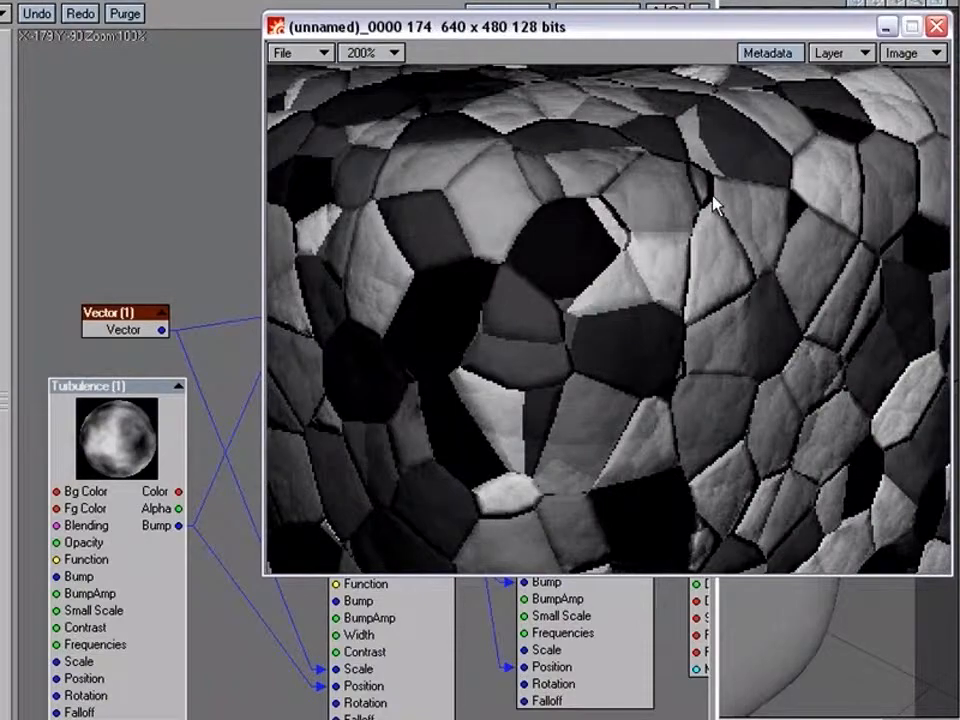
key(Page_Down)
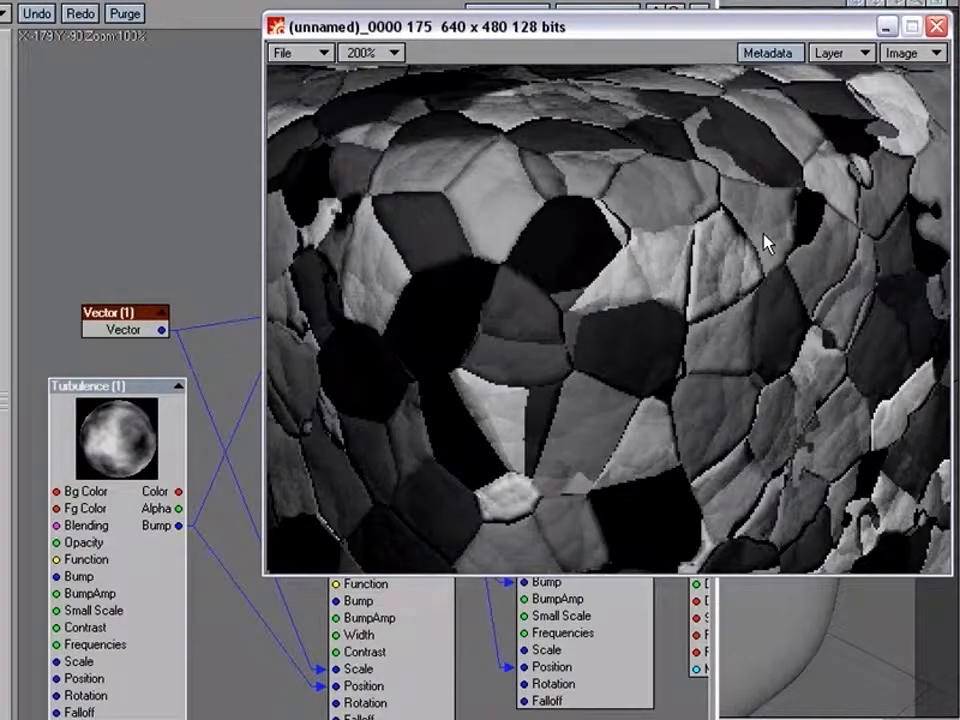
key(Page_Up)
key(Page_Down)
key(Page_Up)
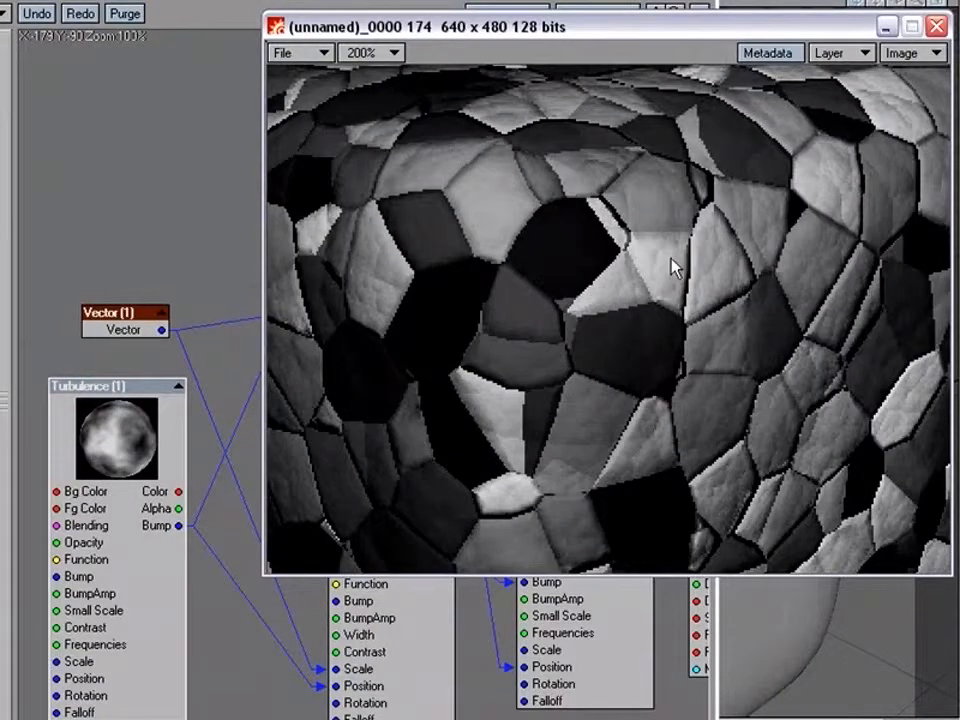
key(Page_Down)
key(Page_Up)
click(397, 54)
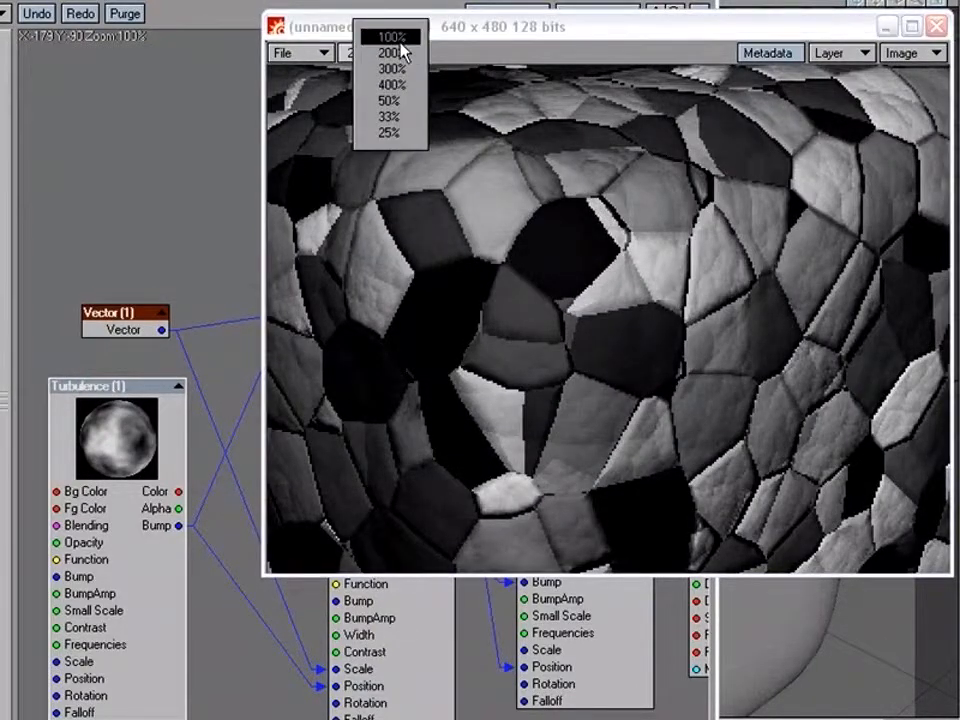
click(399, 37)
Return to the node network and move the Turbulence node slightly farther from Flakes and Veins
click(191, 235)
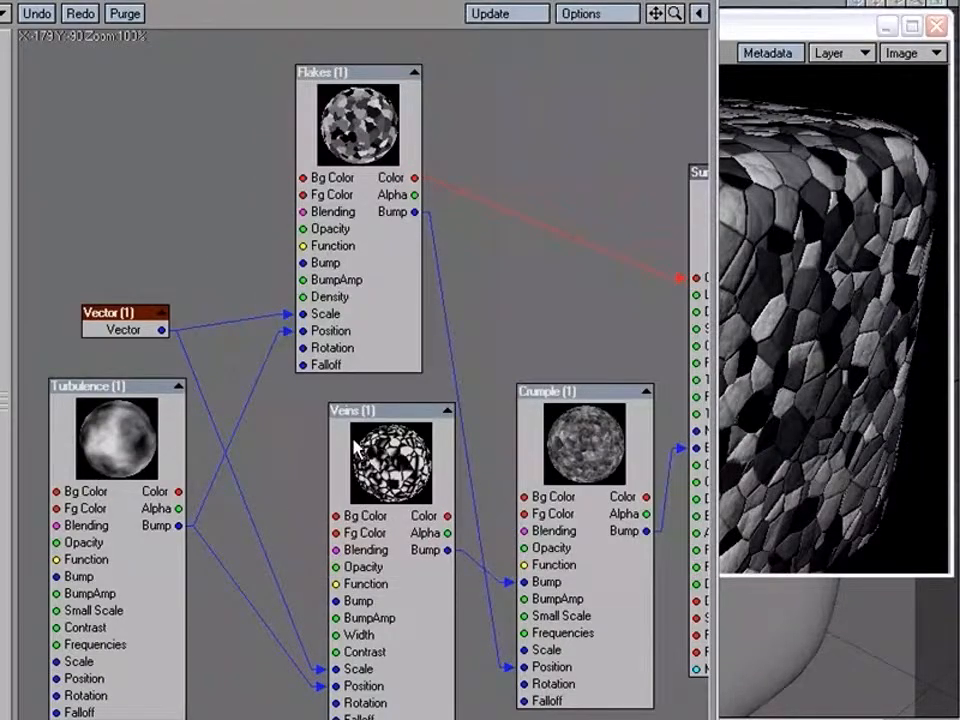
alt+drag(350, 439, 437, 381)
alt+drag(303, 314, 230, 416)
drag(134, 463, 107, 459)
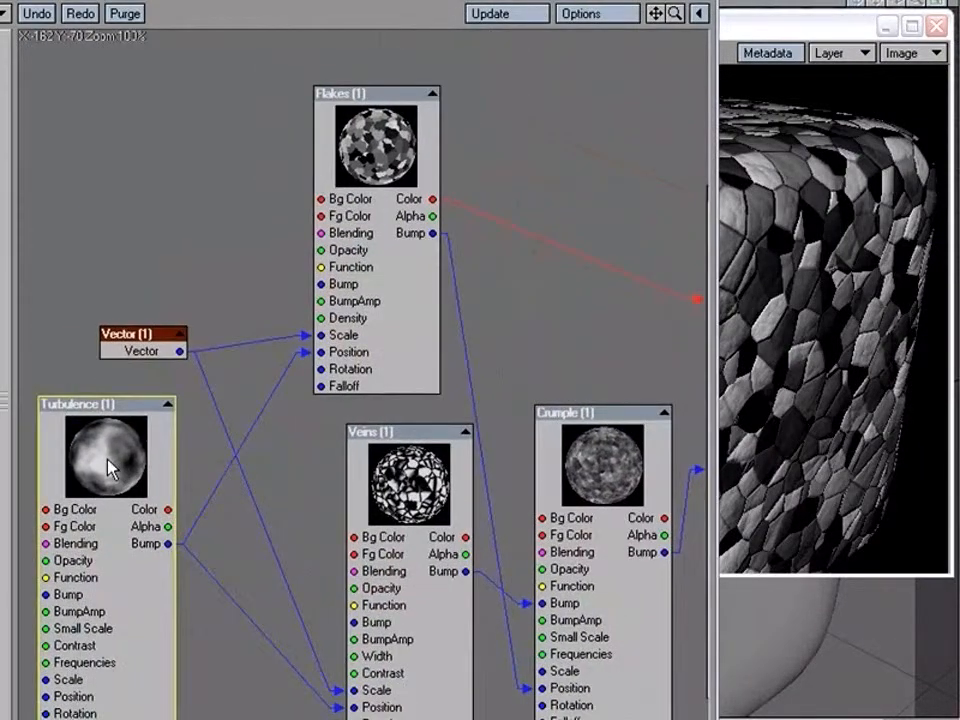
alt+drag(395, 461, 260, 472)
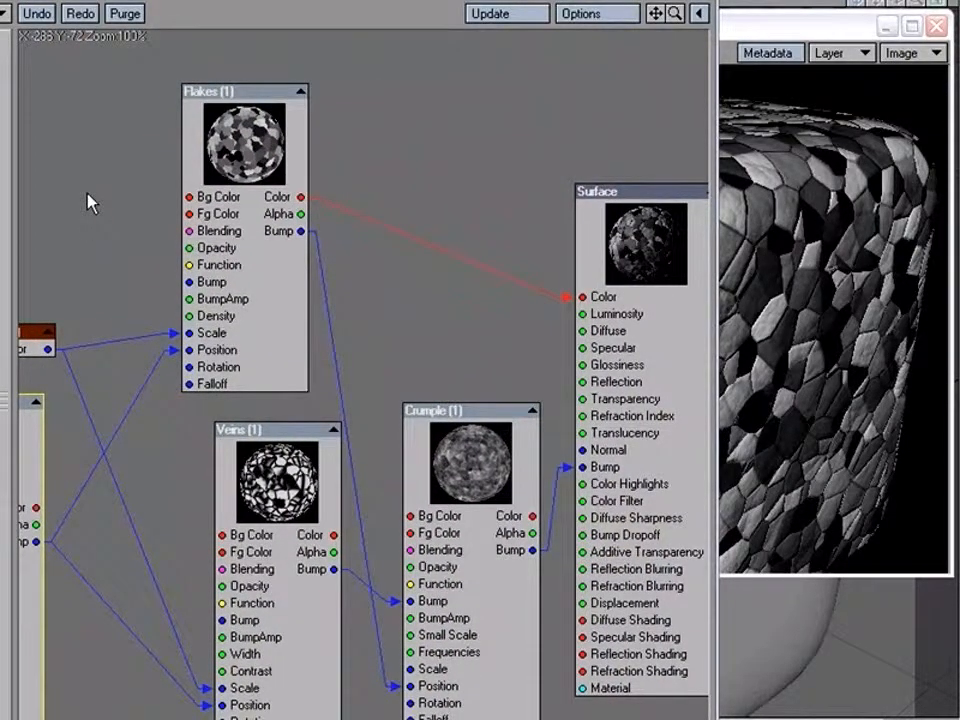
Add a Gradient node between Flakes and Surface, feeding Flakes' Color into its Input and its Color output into Surface Color
click(3, 14)
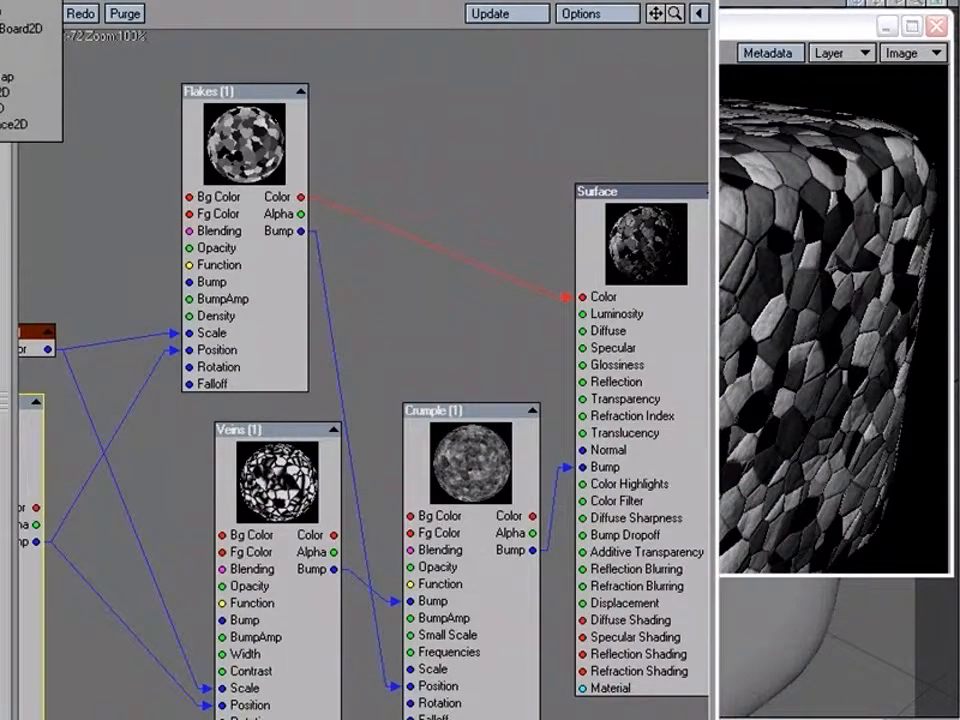
click(45, 92)
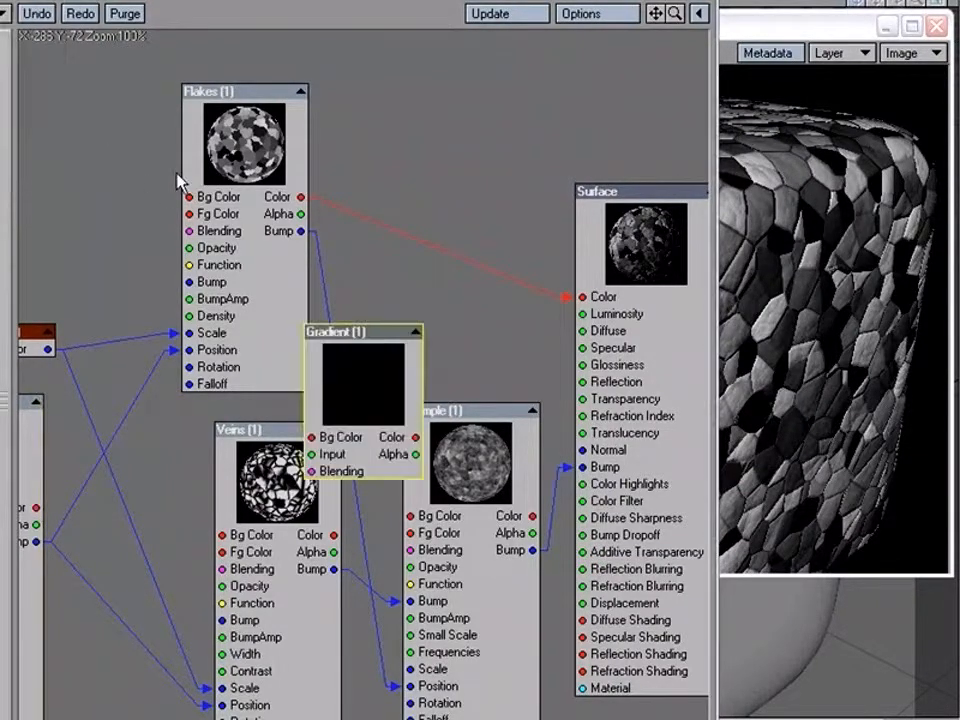
drag(377, 388, 446, 154)
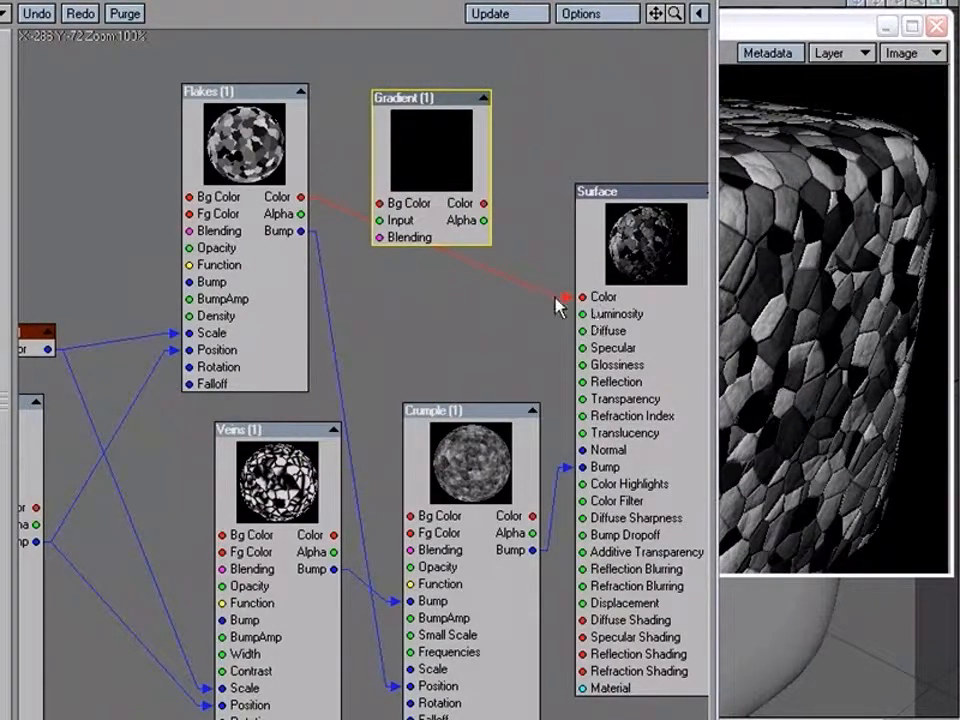
drag(568, 303, 433, 281)
drag(398, 228, 381, 221)
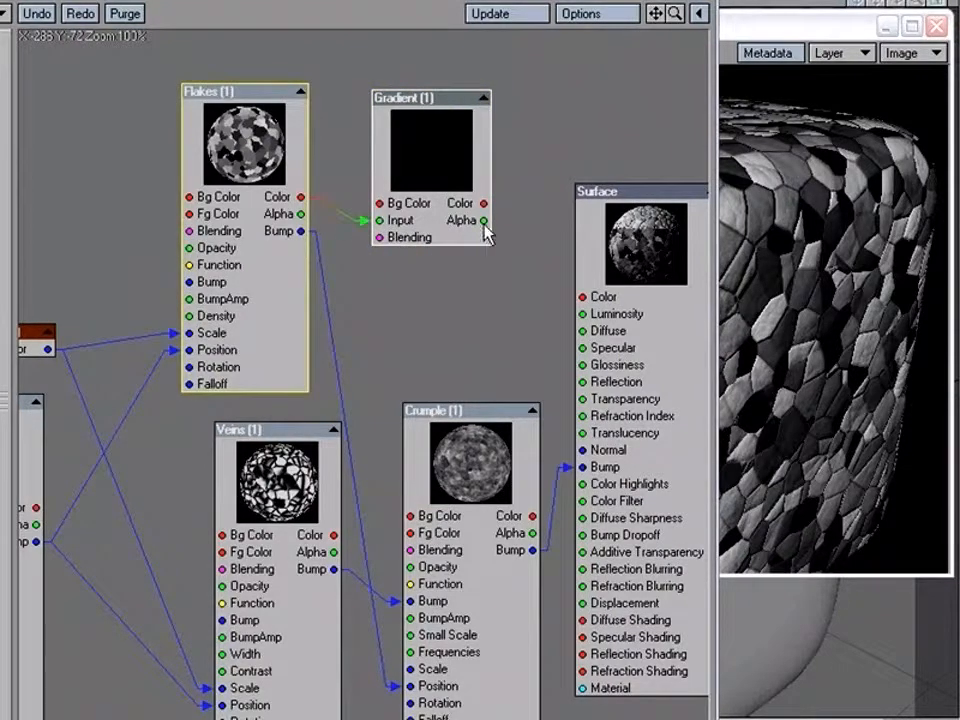
drag(484, 204, 584, 298)
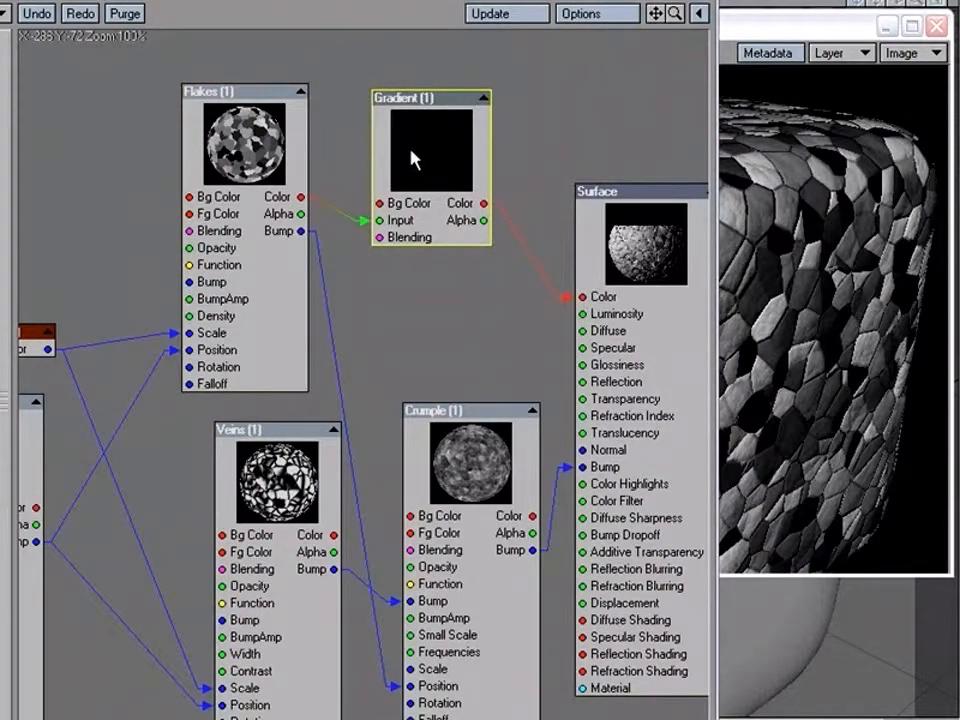
Set the Gradient node's first key to dark green with RGB 0, 64, 0
double_click(414, 154)
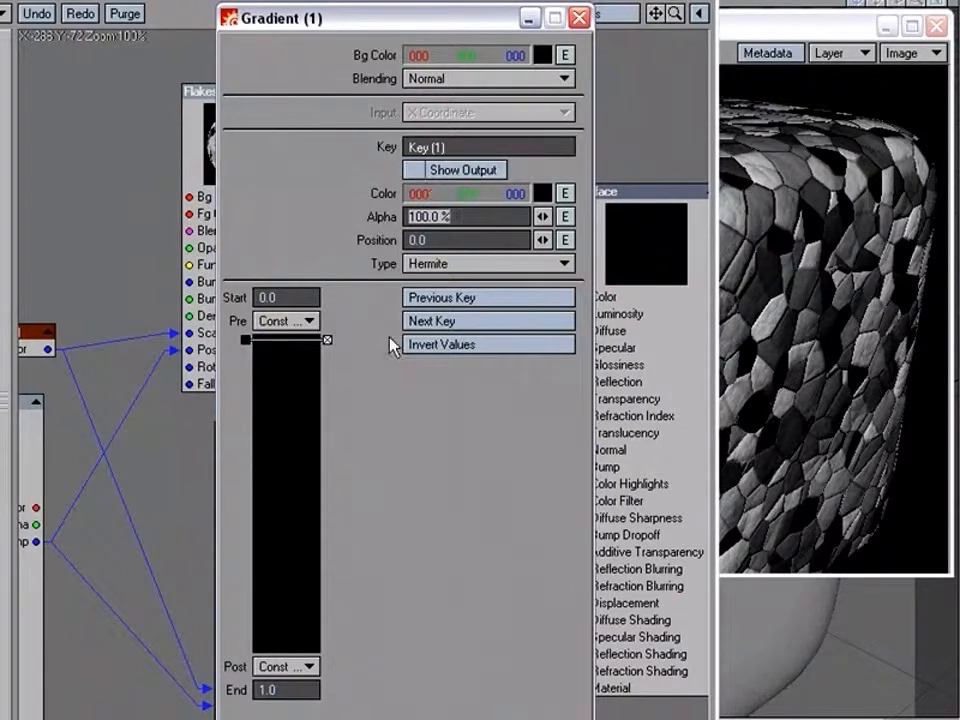
click(541, 193)
click(298, 192)
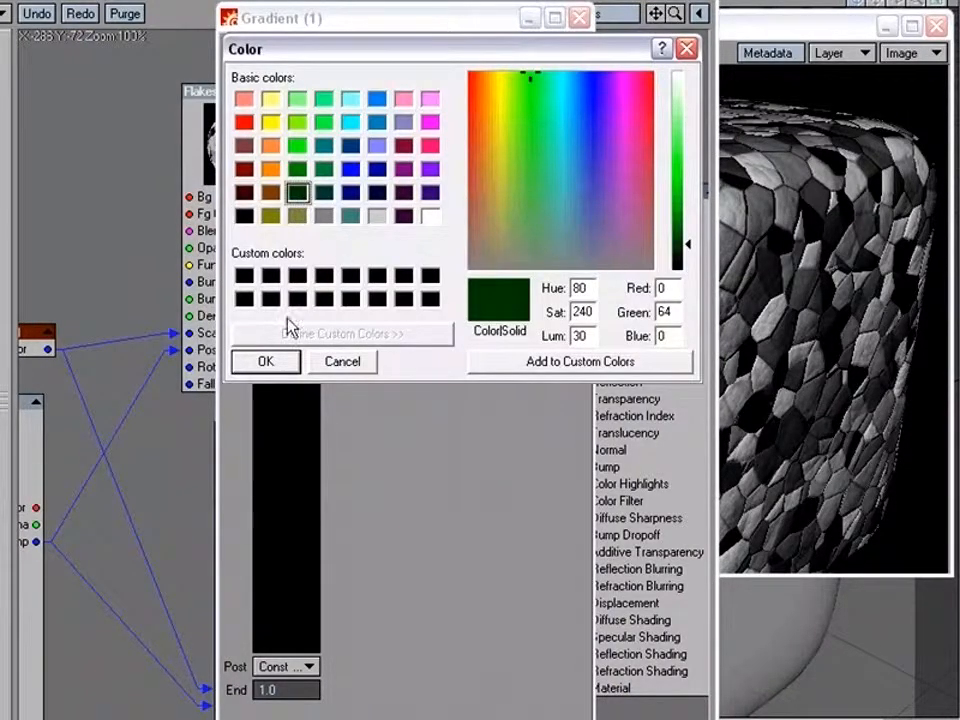
click(265, 361)
Add a second gradient key just above the middle, colored dark olive with RGB 62, 62, 0, and shift it slightly down
click(298, 451)
click(540, 200)
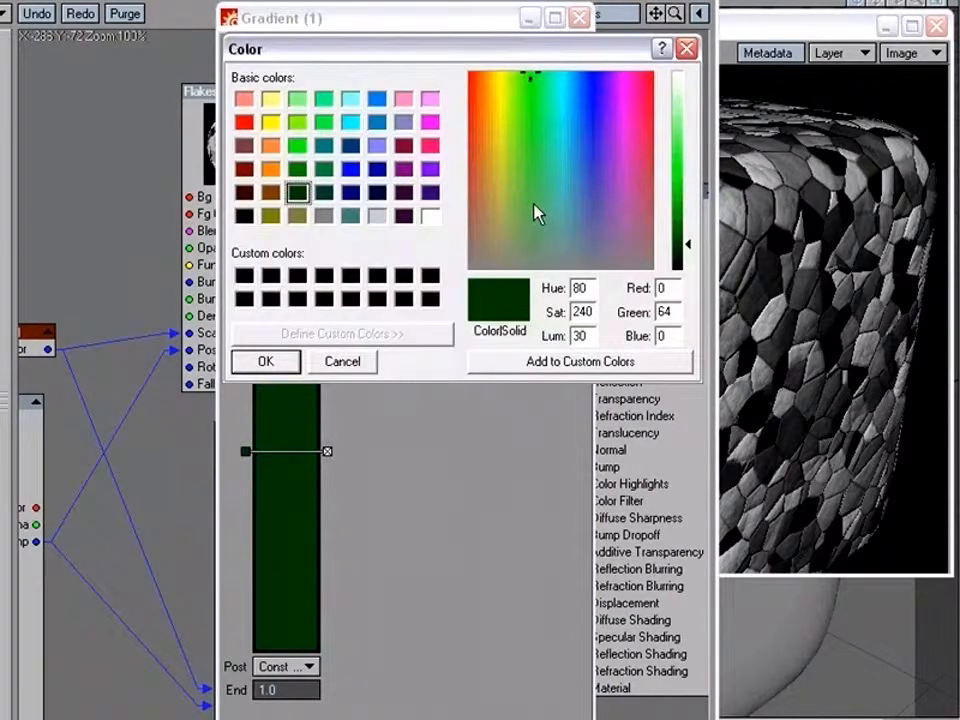
click(270, 215)
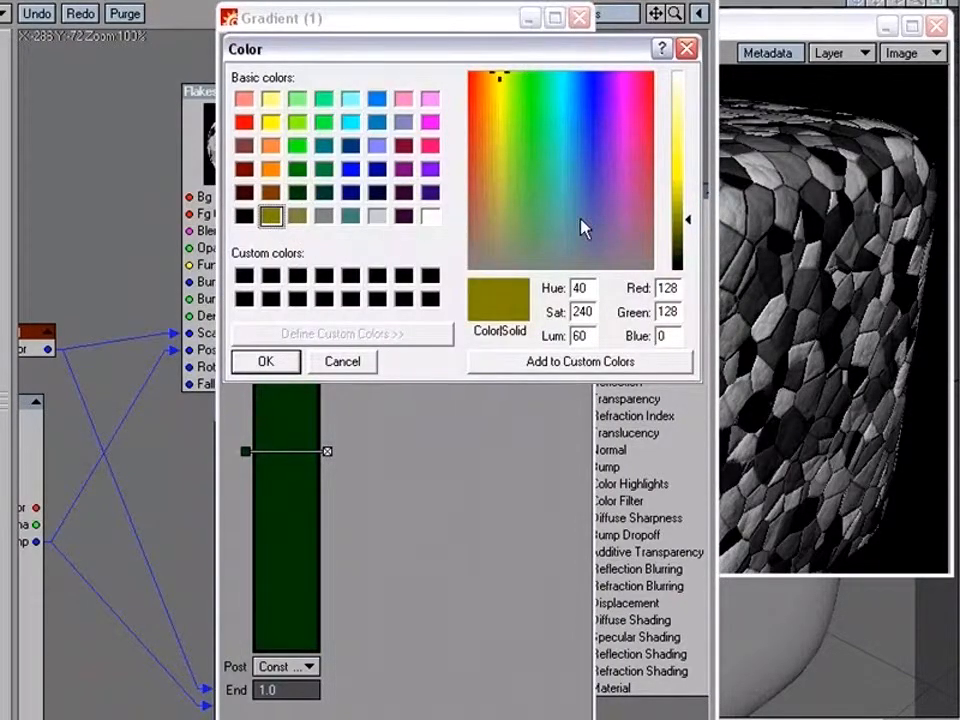
click(687, 252)
drag(687, 255, 688, 253)
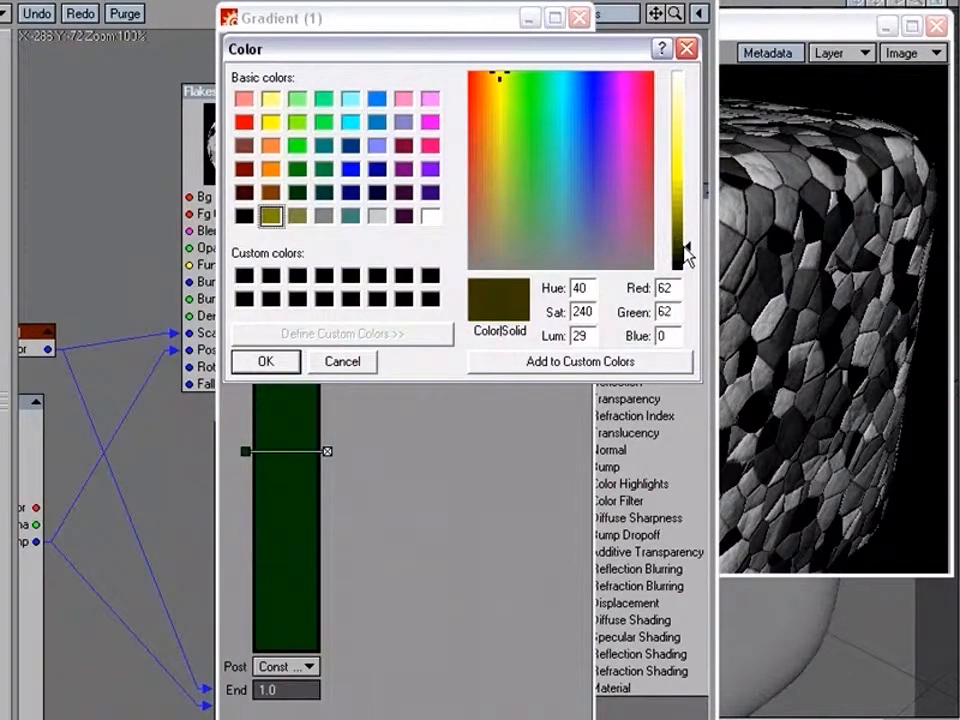
click(265, 361)
drag(248, 453, 247, 461)
Add a third gradient key below the olive one, colored RGB 80, 108, 49, and move it to position 0.7682
click(300, 552)
click(565, 193)
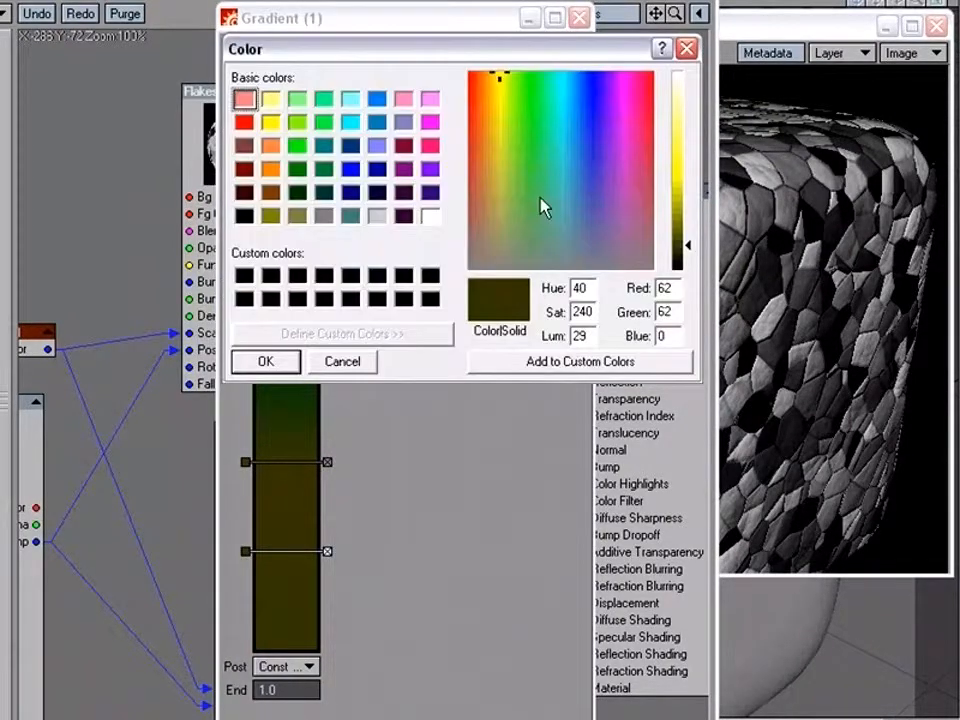
click(687, 208)
mouse_move(500, 198)
mouse_down()
mouse_move(510, 206)
mouse_move(514, 196)
mouse_up()
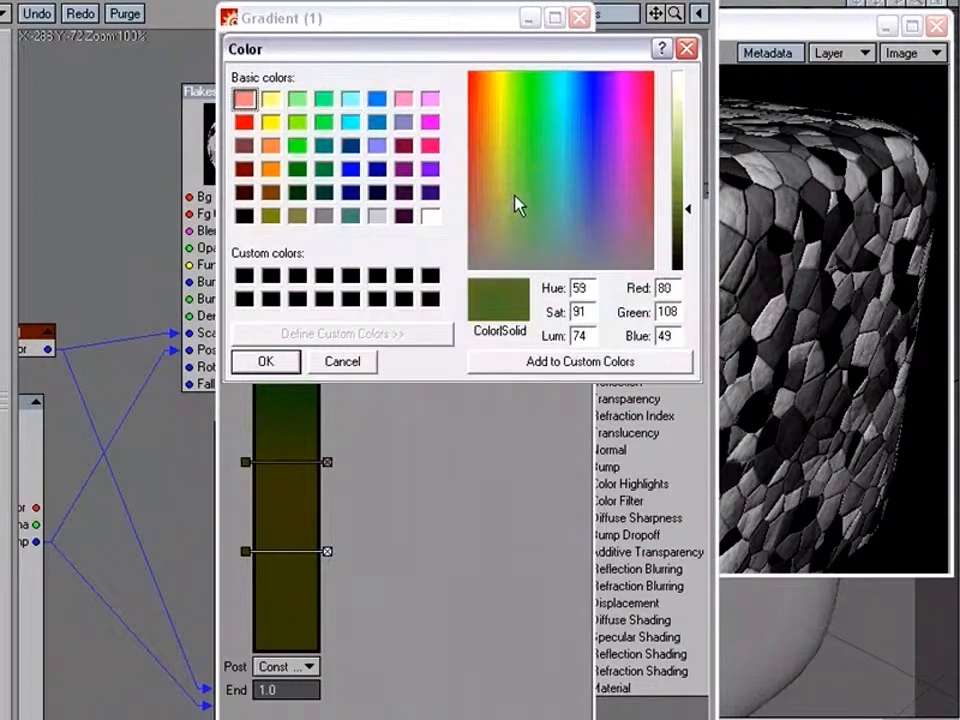
click(266, 361)
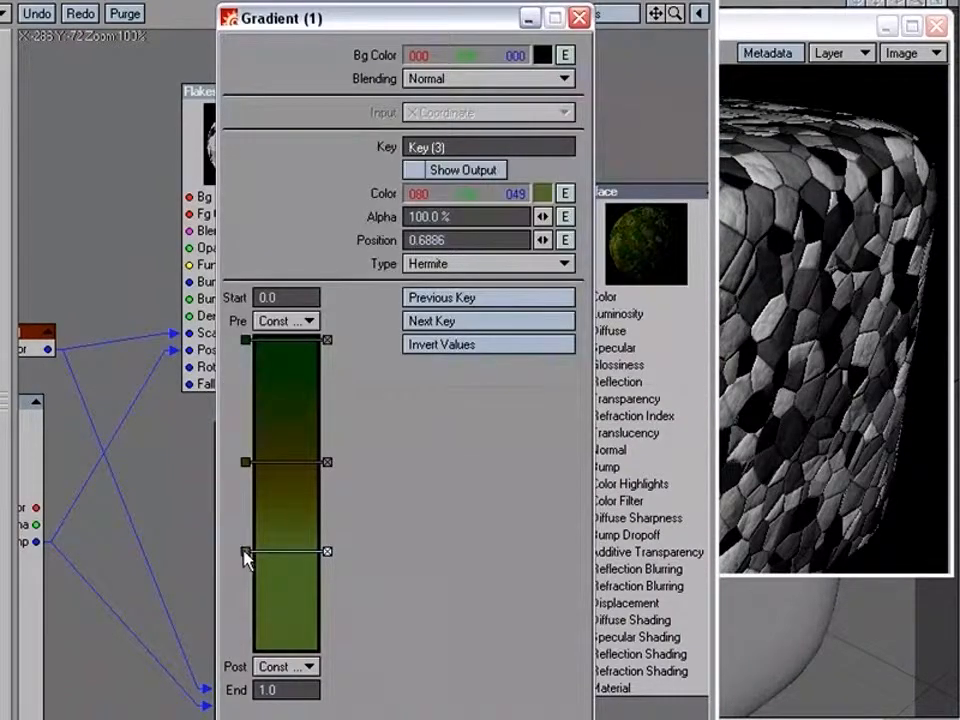
drag(247, 558, 256, 580)
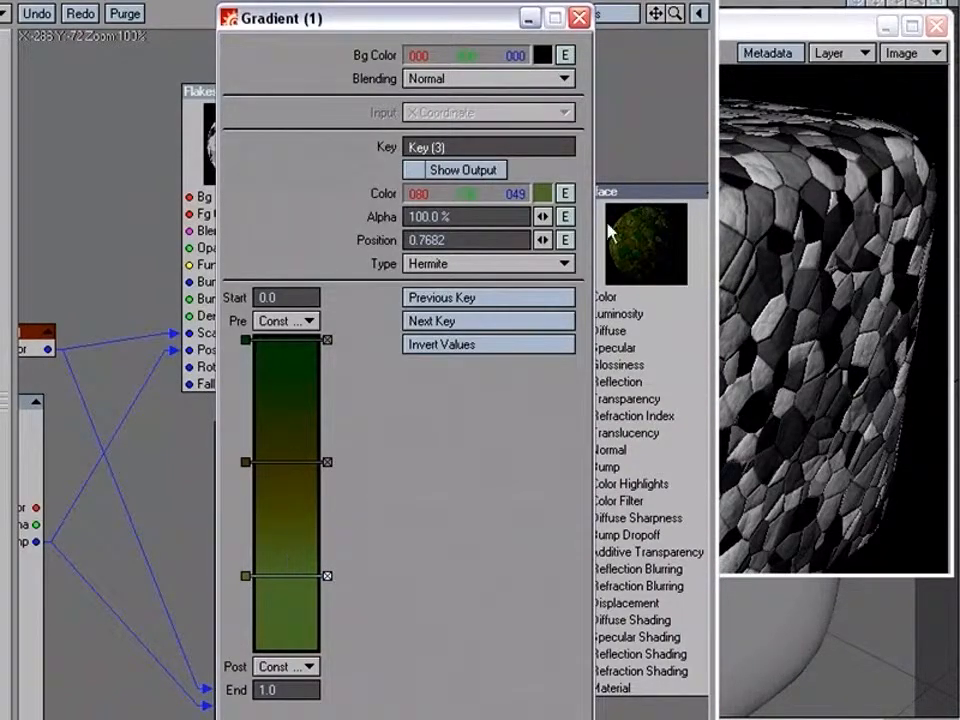
Close the Gradient settings and render the current frame with the new green coloring
click(579, 18)
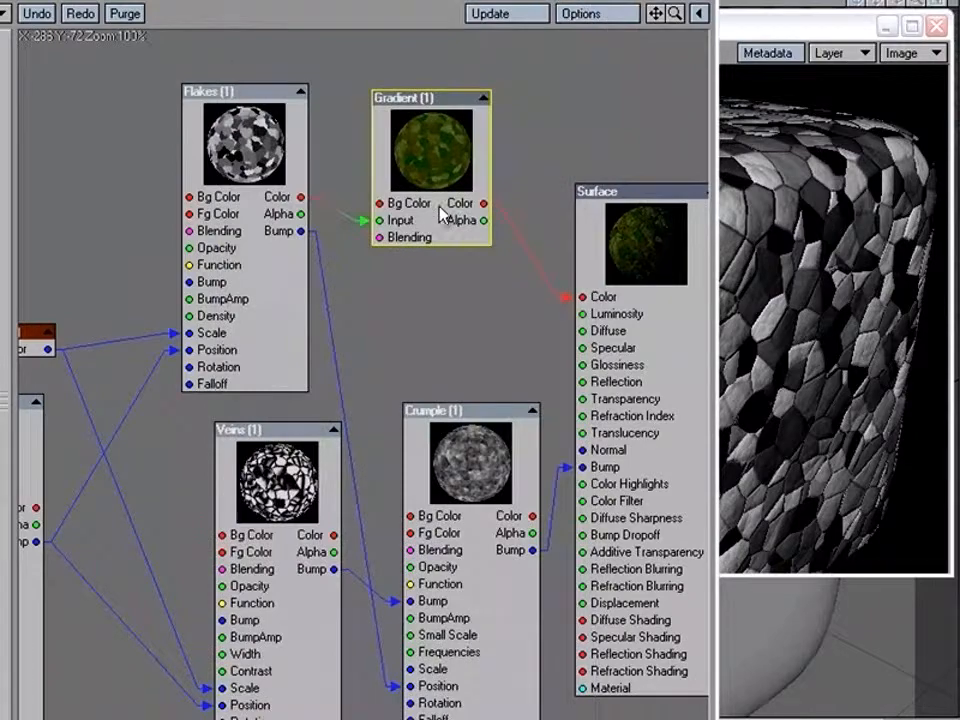
click(748, 390)
key(F9)
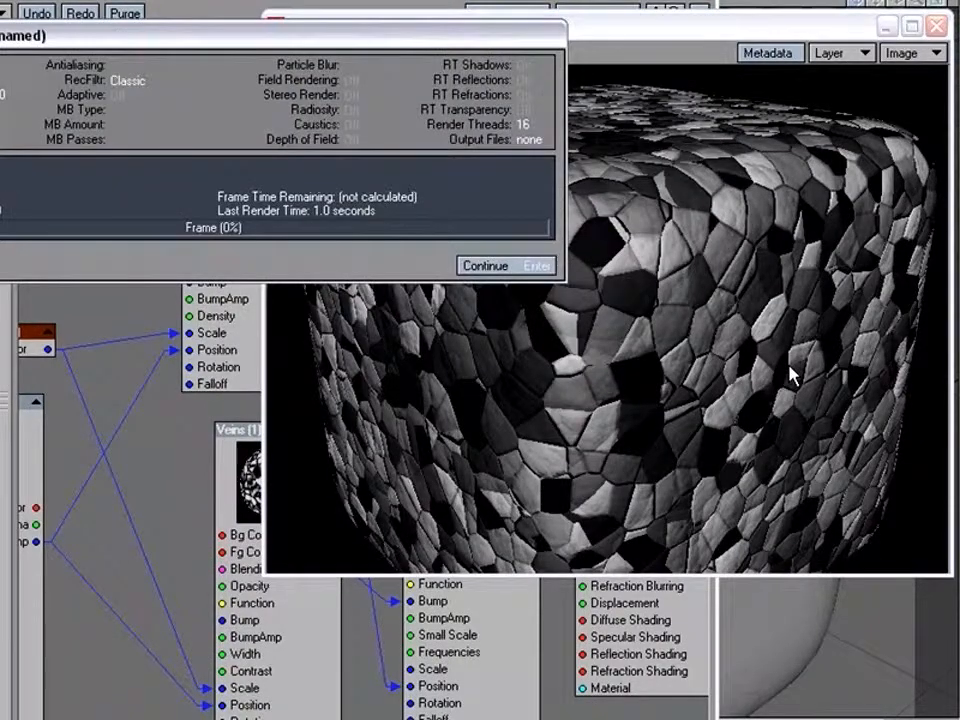
click(485, 266)
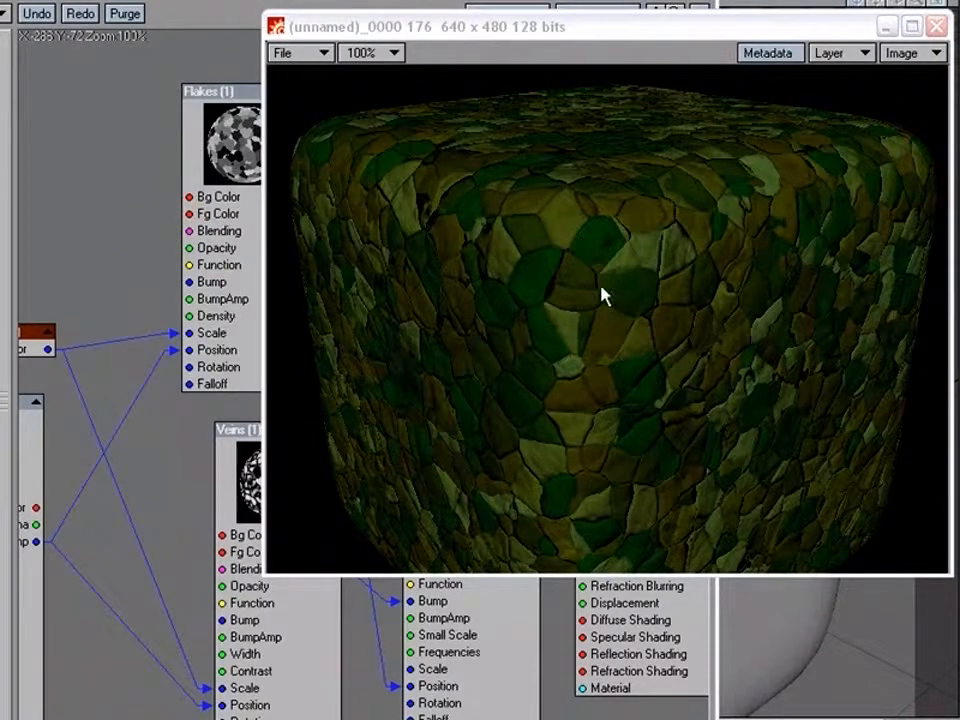
Connect Flakes' Alpha output to Surface Specular and render the current frame again
click(165, 145)
drag(301, 214, 586, 348)
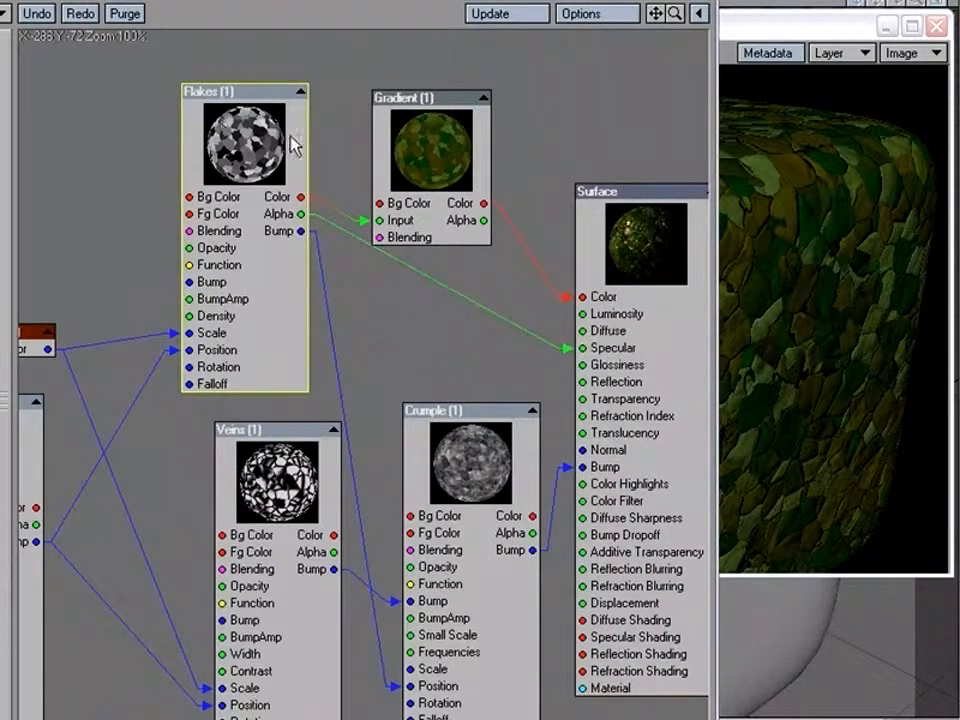
click(821, 315)
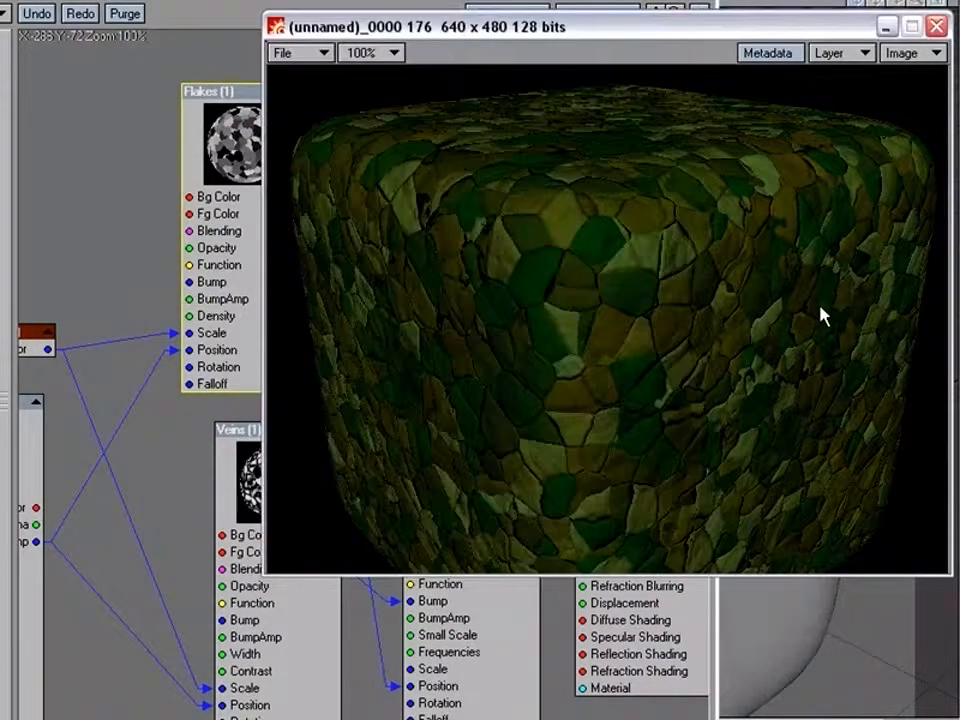
key(F9)
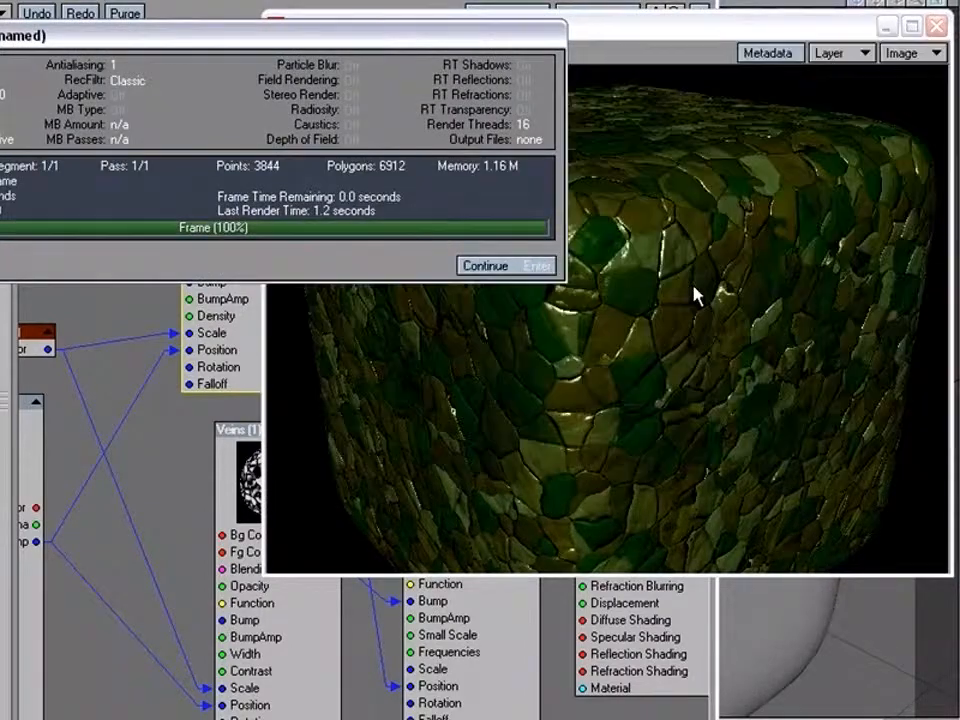
click(538, 266)
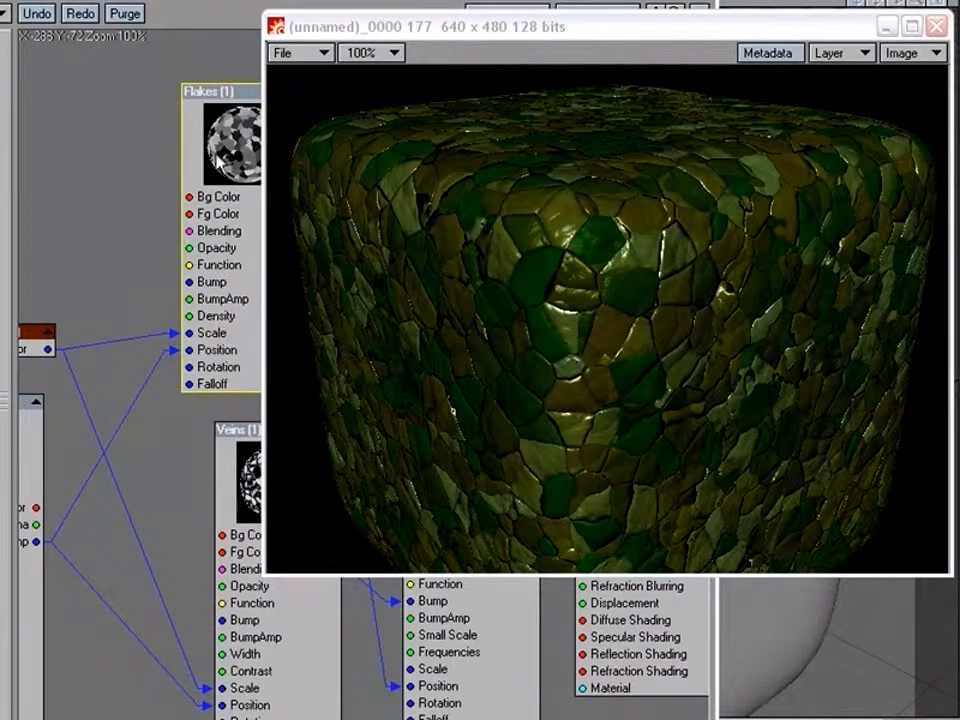
Move the Flakes and Vector nodes slightly upward and left in the network, and check the Vector node's X, Y and Z values
click(183, 154)
drag(250, 137, 227, 121)
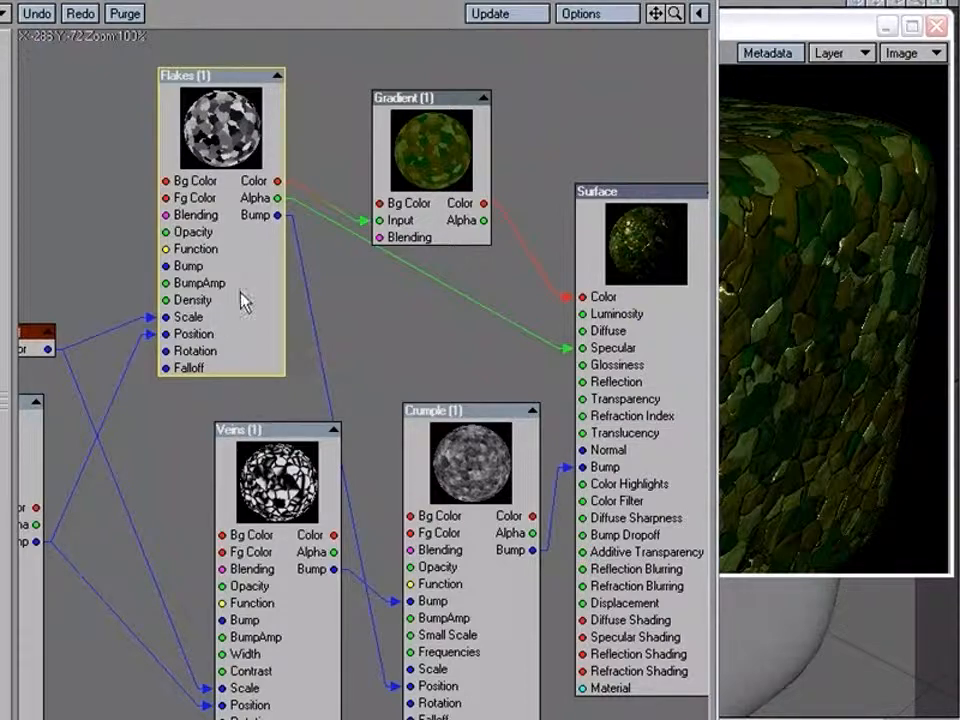
alt+drag(100, 332, 230, 317)
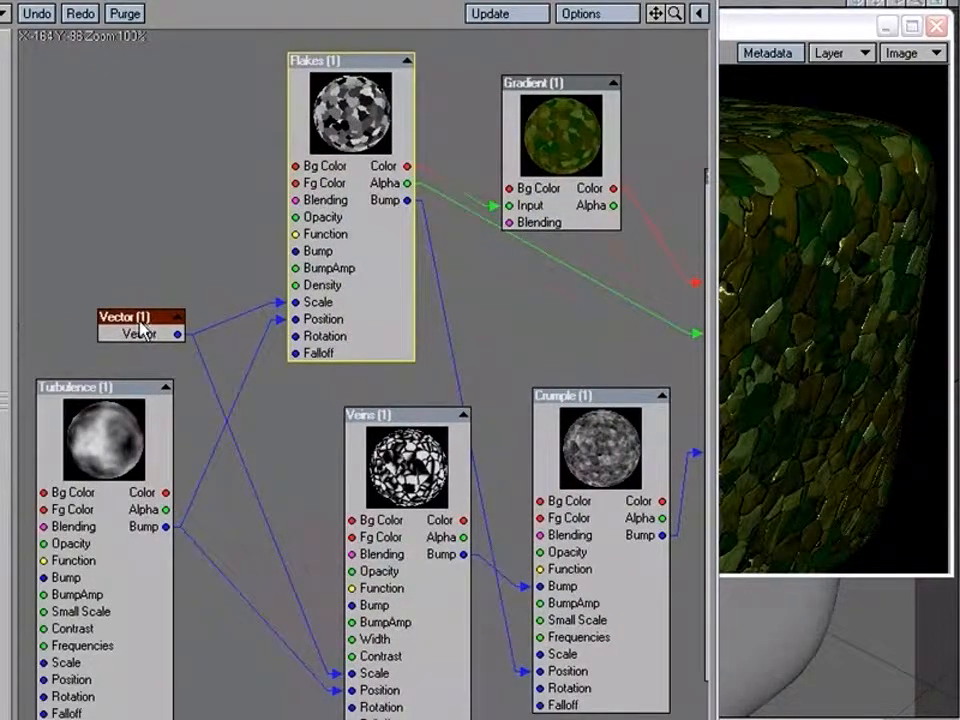
mouse_move(136, 325)
mouse_down()
mouse_move(160, 272)
mouse_move(173, 297)
mouse_move(141, 278)
mouse_move(128, 303)
mouse_up()
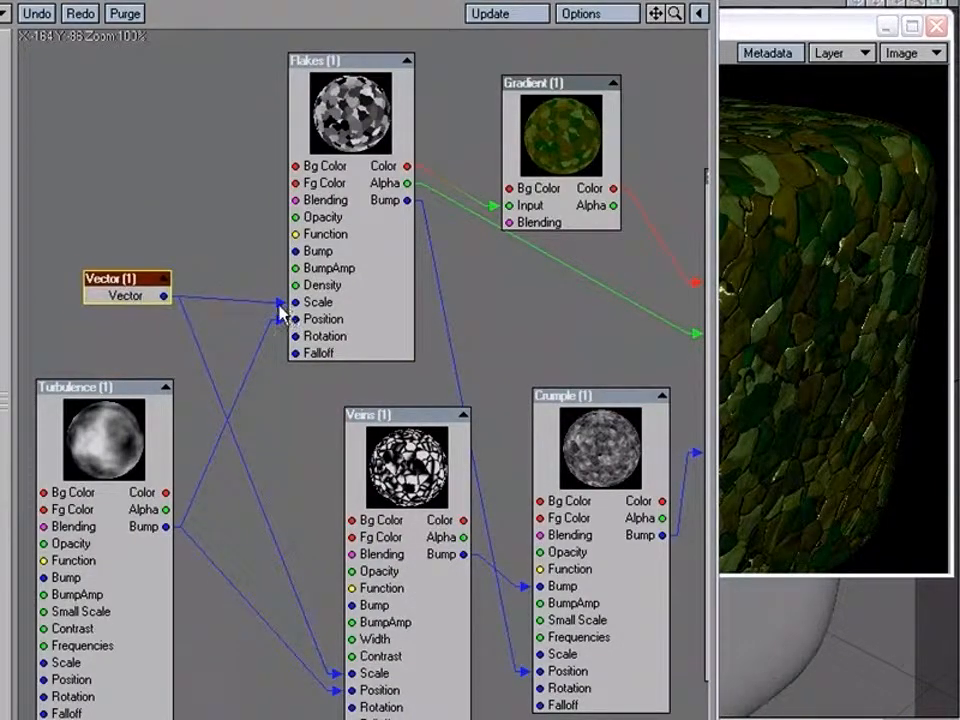
double_click(128, 293)
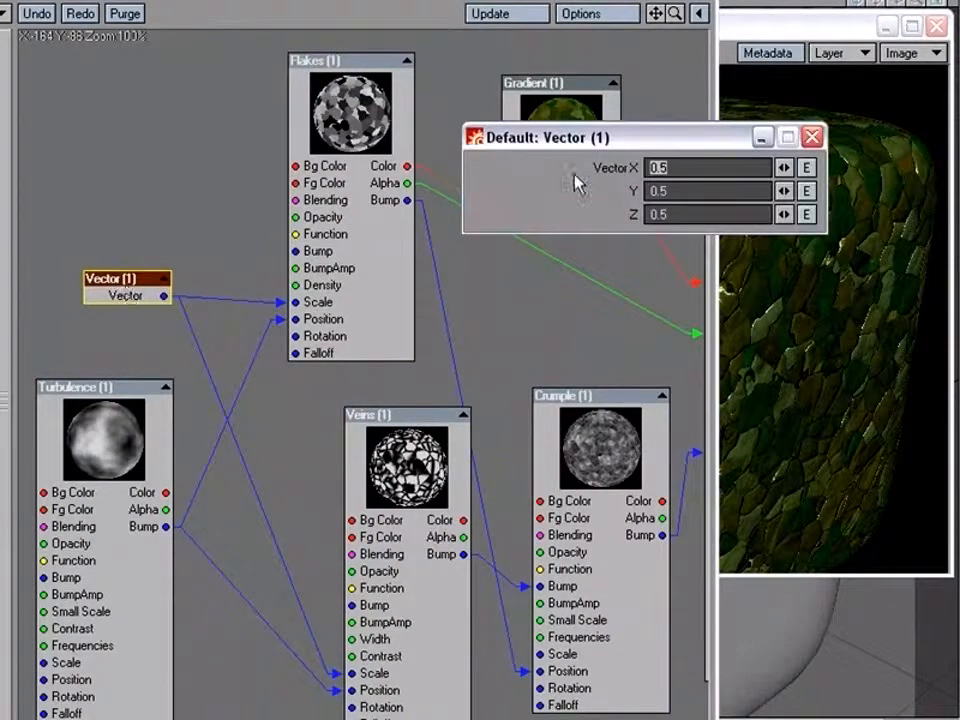
click(813, 136)
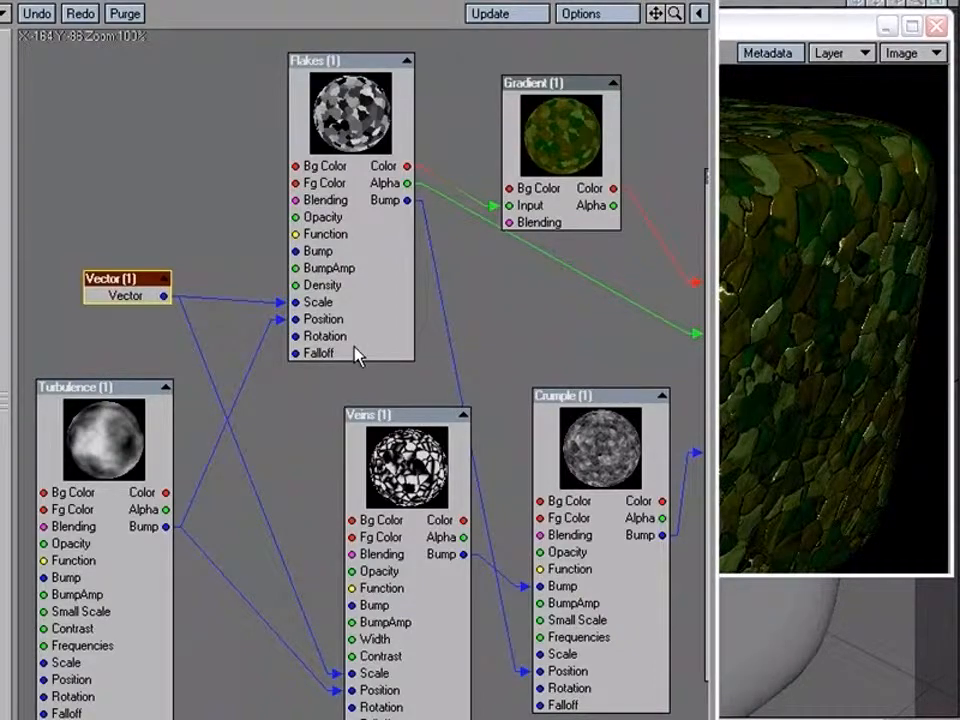